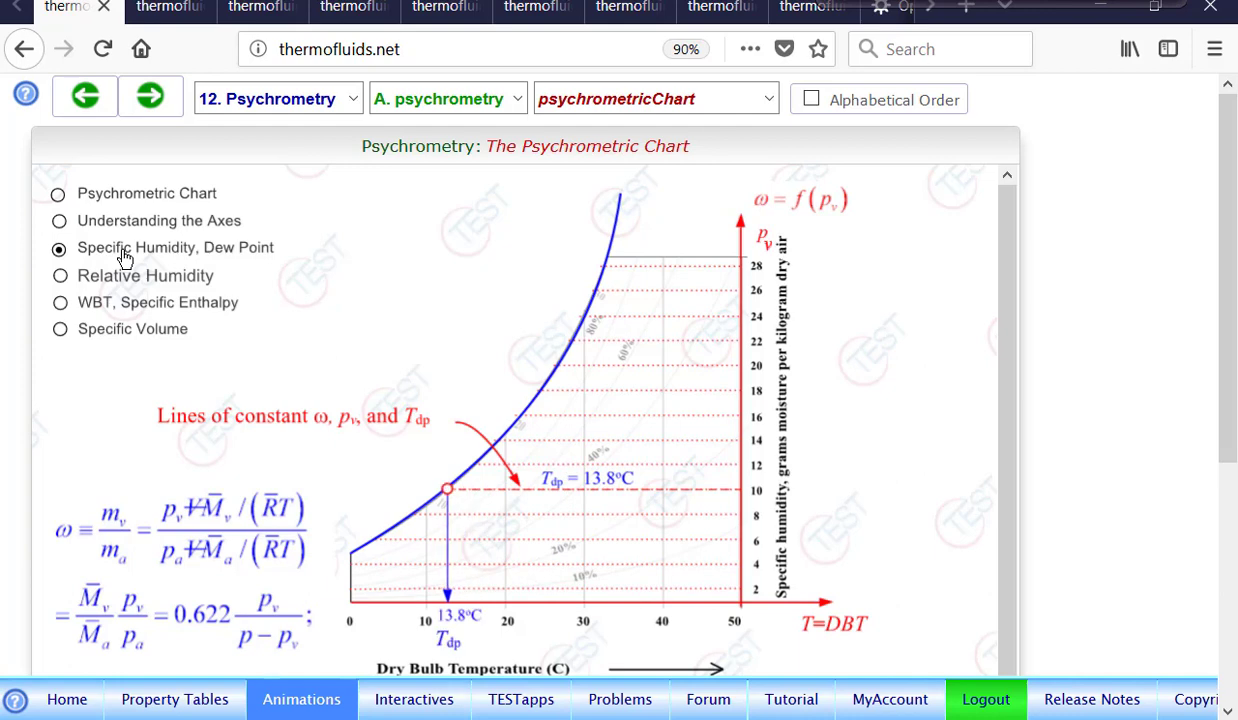
Step: Browse the psychrometry animations on evaluating moist air states, constant-temperature humidification and constant-pressure cooling
click(155, 97)
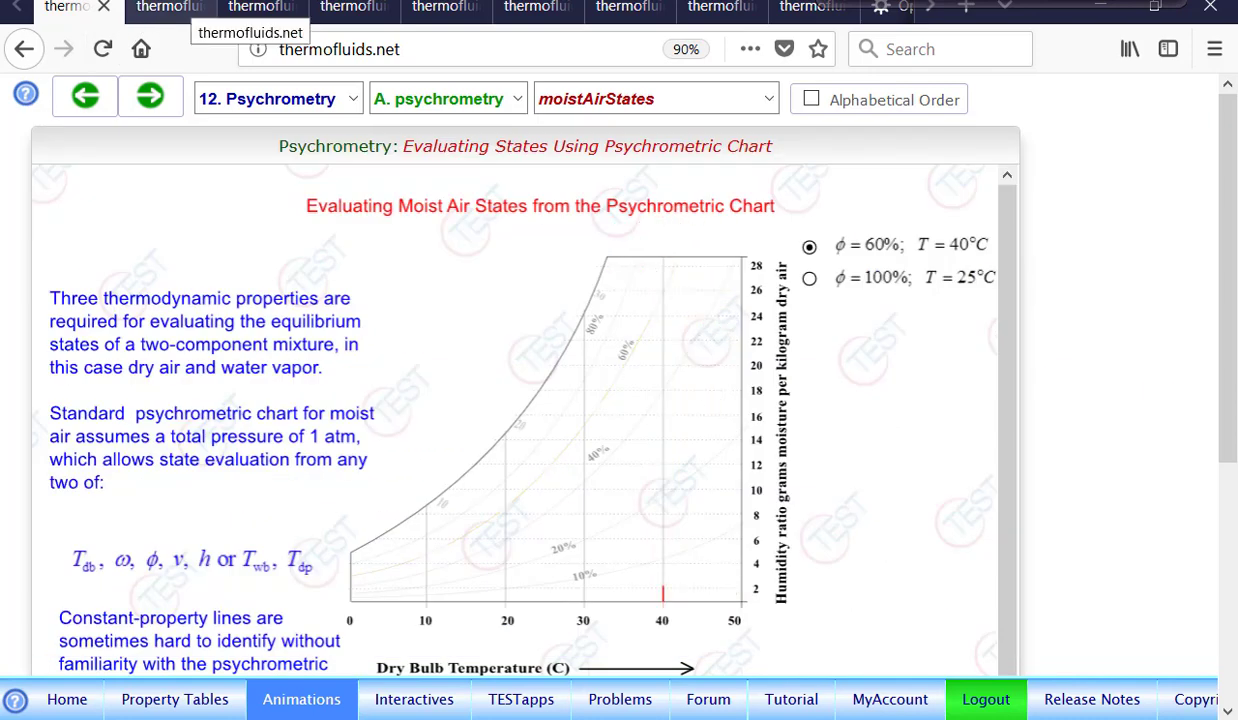
click(178, 8)
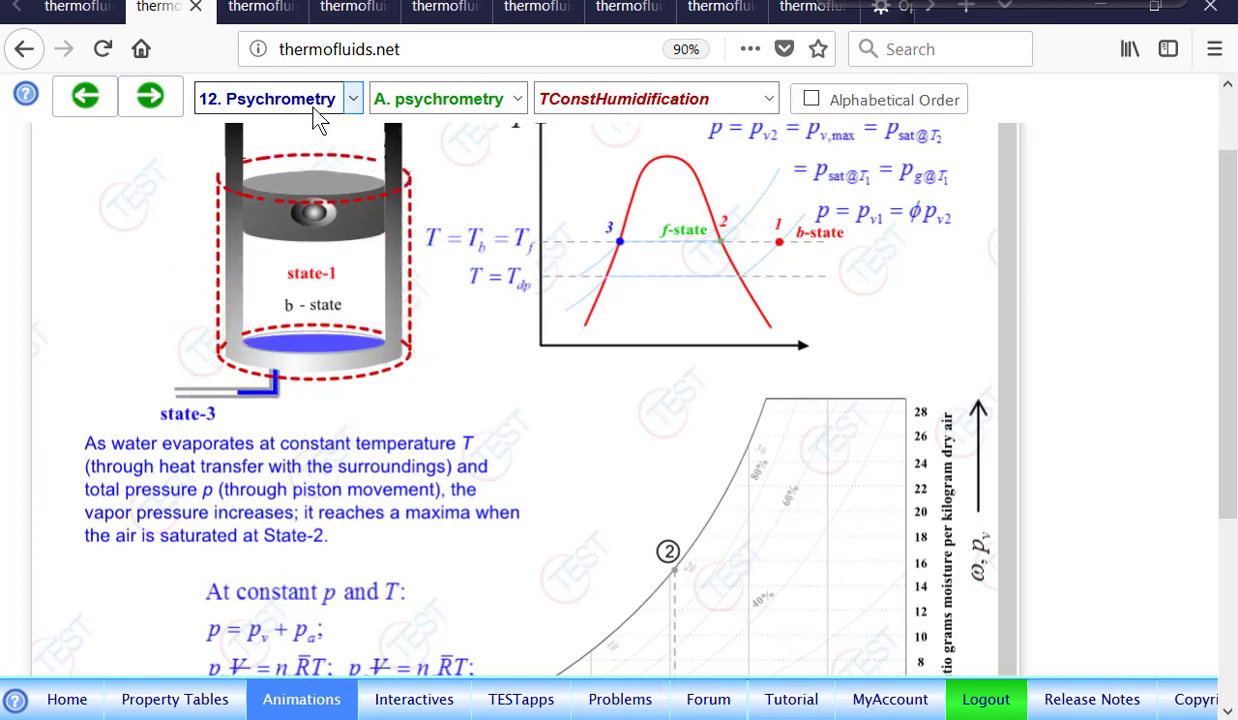
click(266, 16)
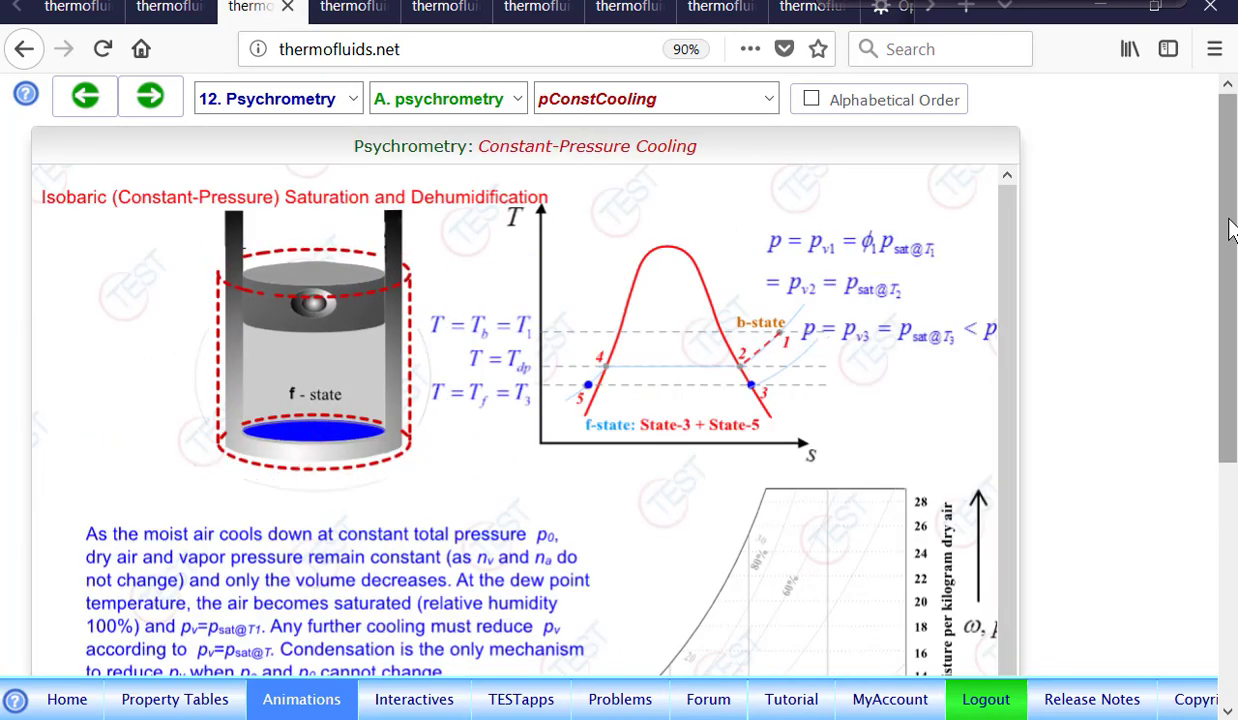
scroll(1236, 362, down, 4)
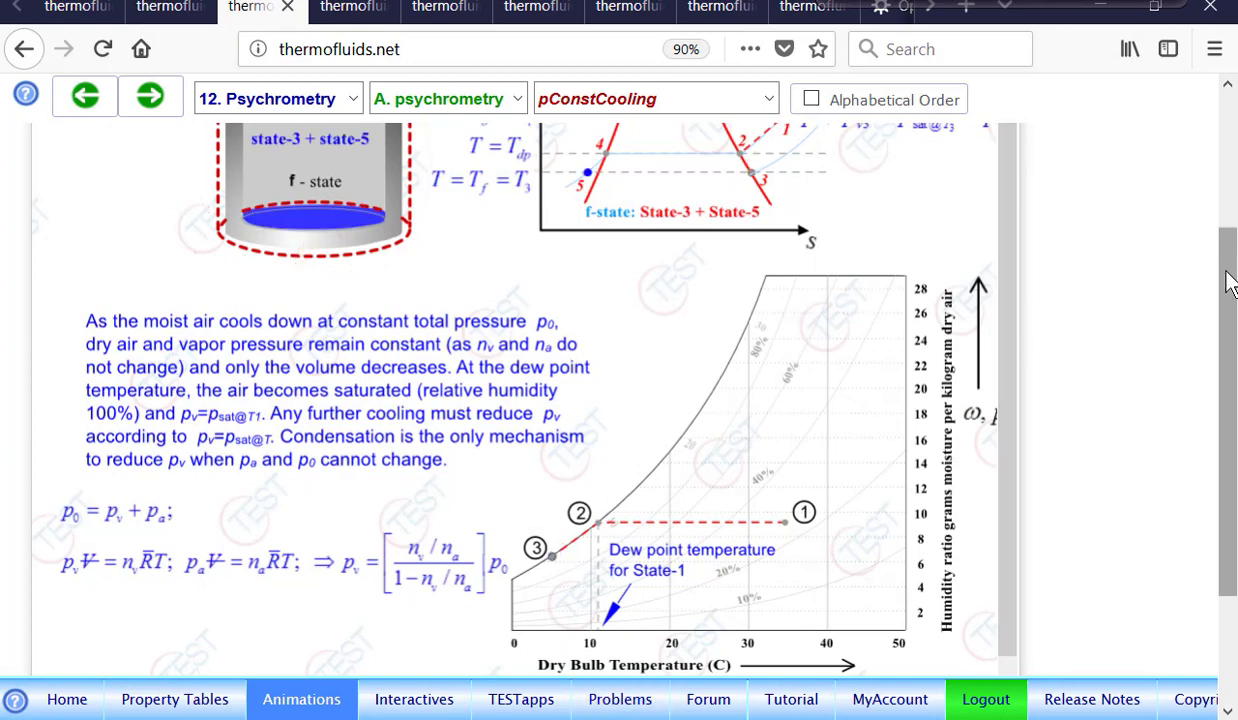
scroll(1195, 175, up, 3)
scroll(1195, 175, up, 1)
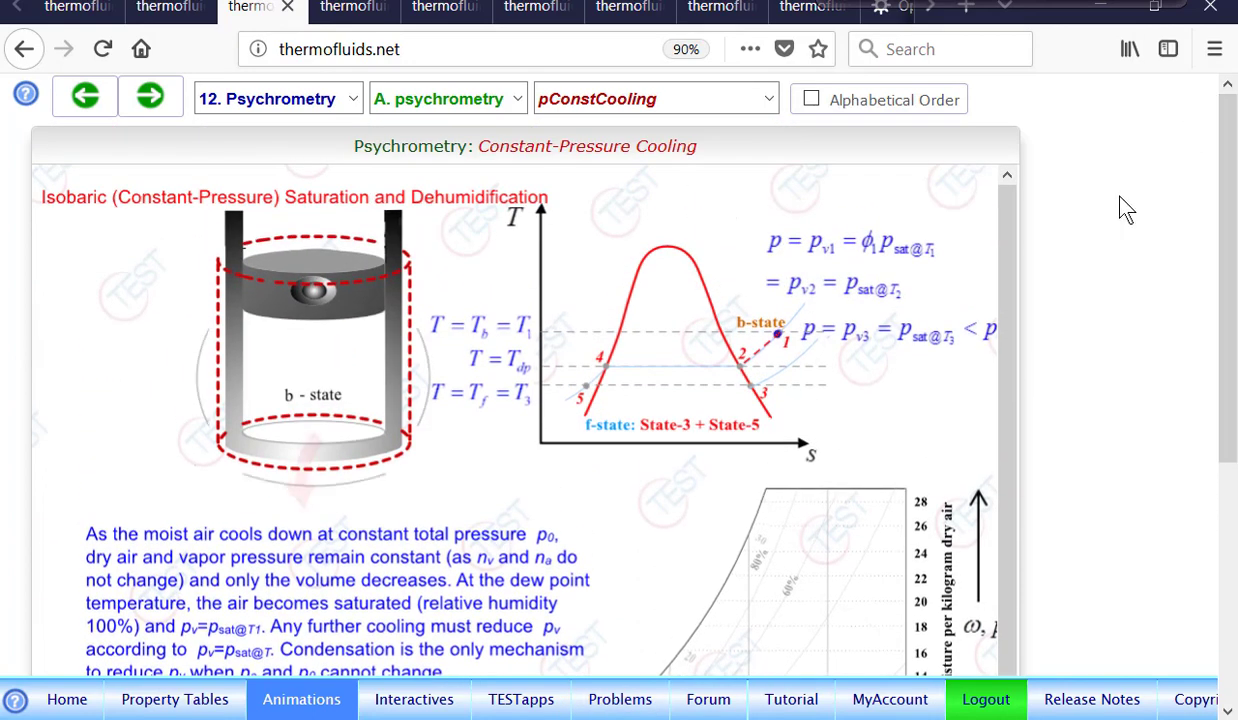
Step: Open the TESTapps map and look over the material models available for System State calculators
click(361, 17)
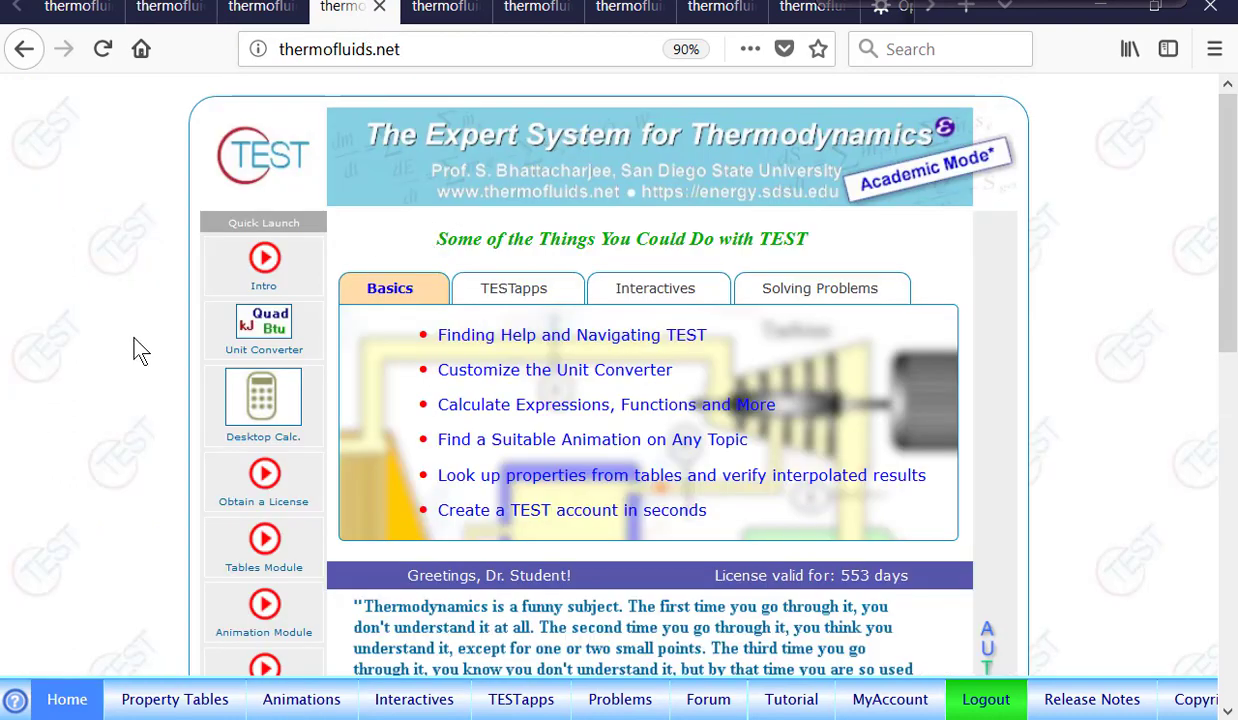
click(521, 700)
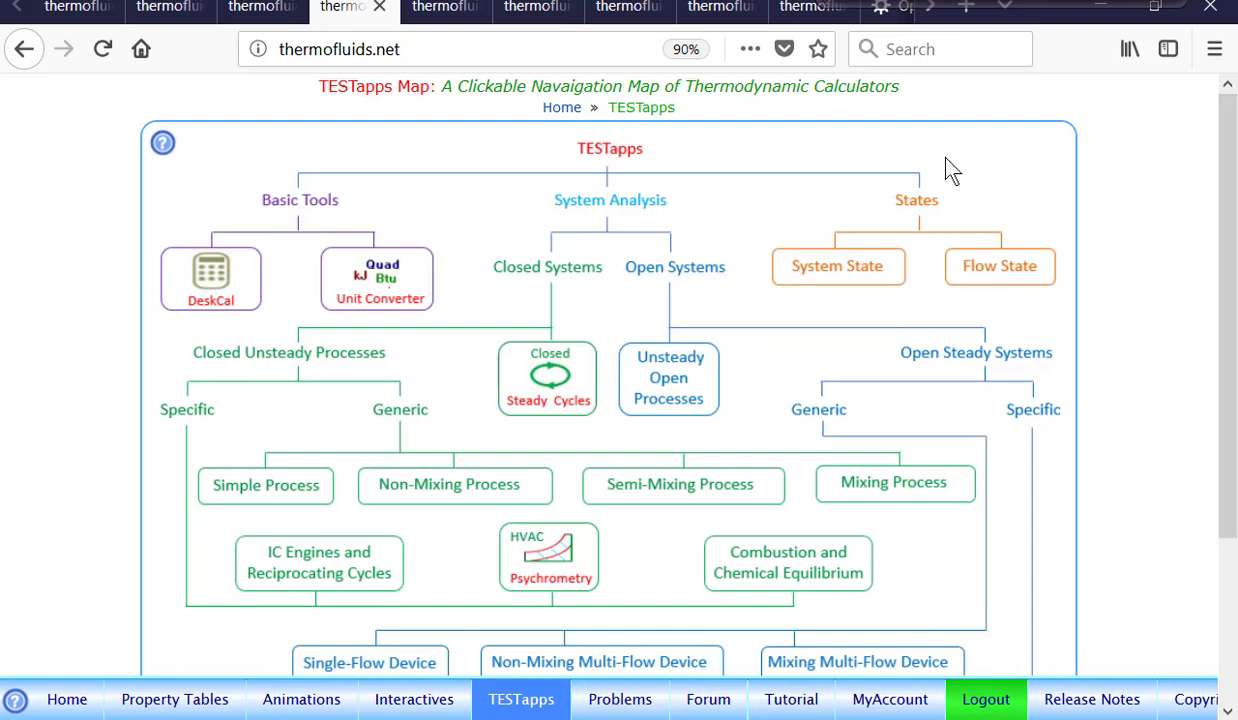
click(846, 267)
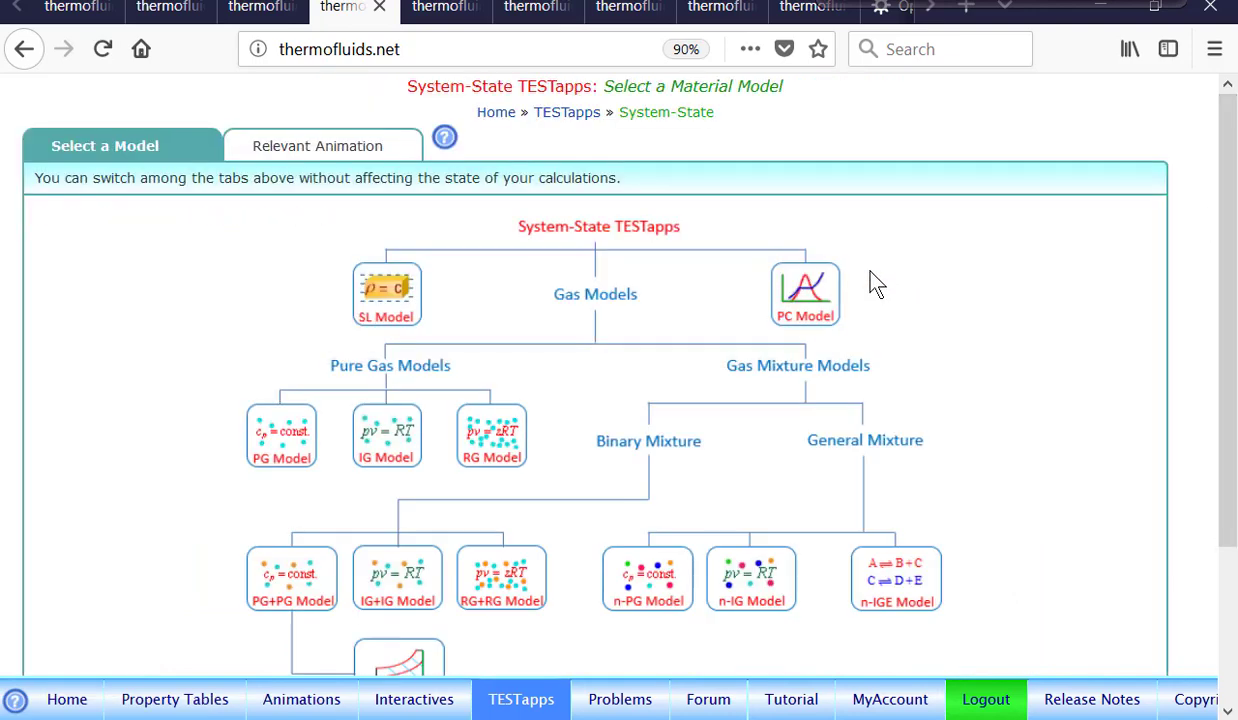
scroll(735, 377, down, 2)
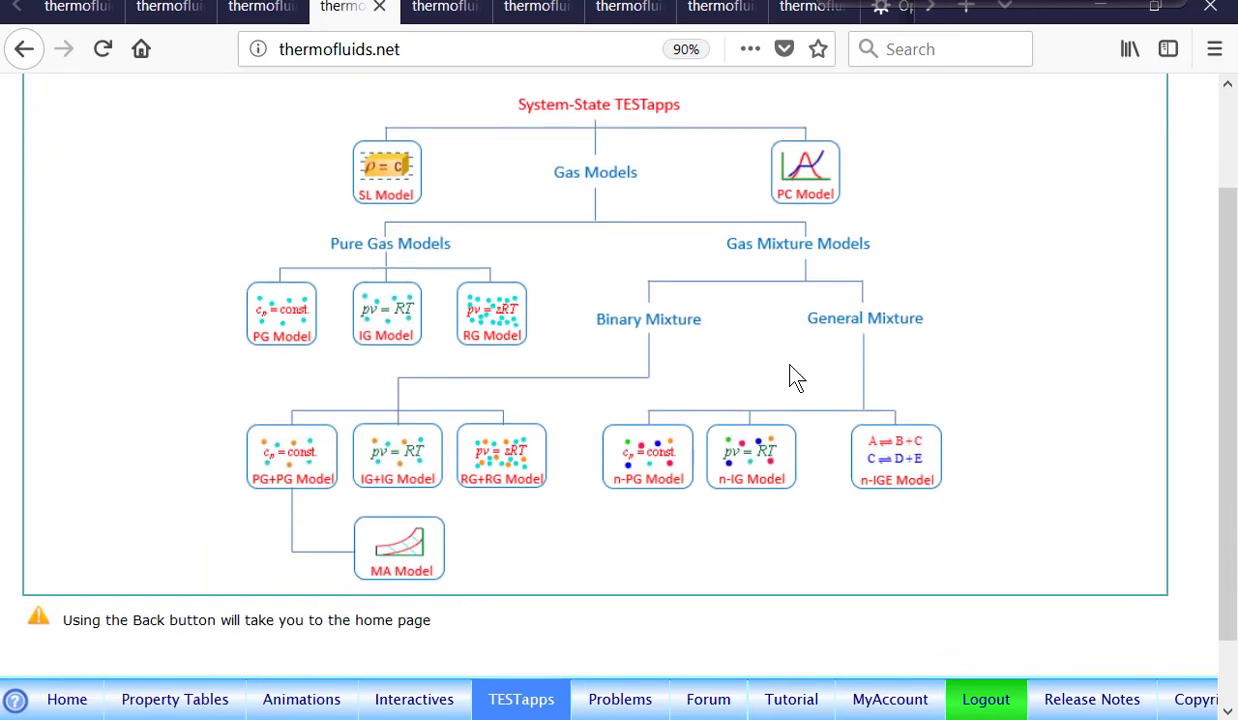
scroll(1000, 266, up, 2)
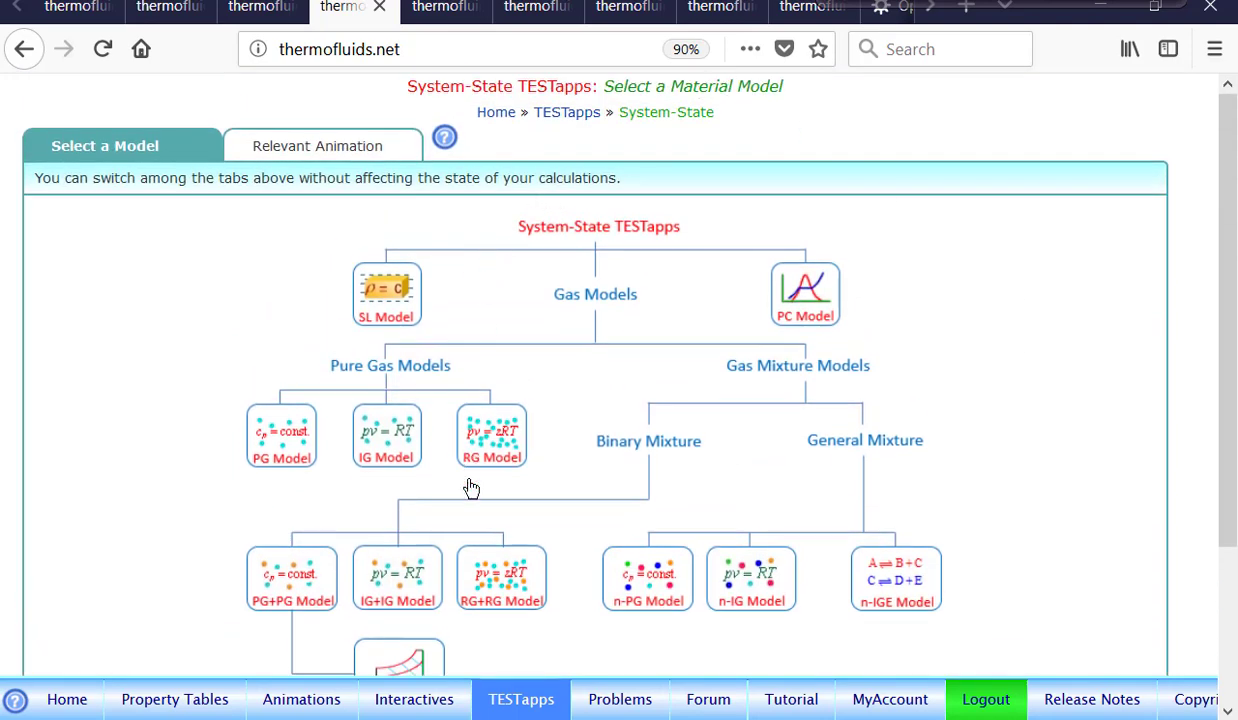
Step: Return to the TESTapps map and open the HVAC Psychrometry calculator for closed processes
click(521, 705)
scroll(760, 340, down, 3)
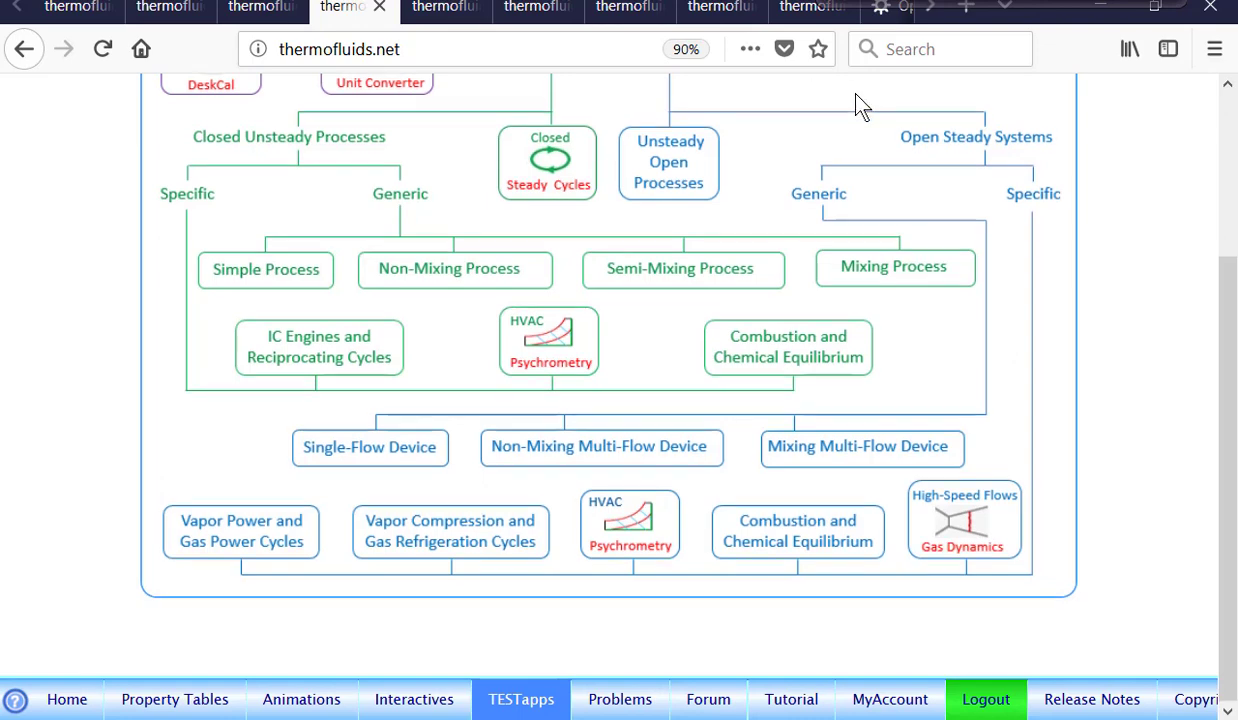
scroll(857, 103, up, 3)
scroll(860, 100, up, 1)
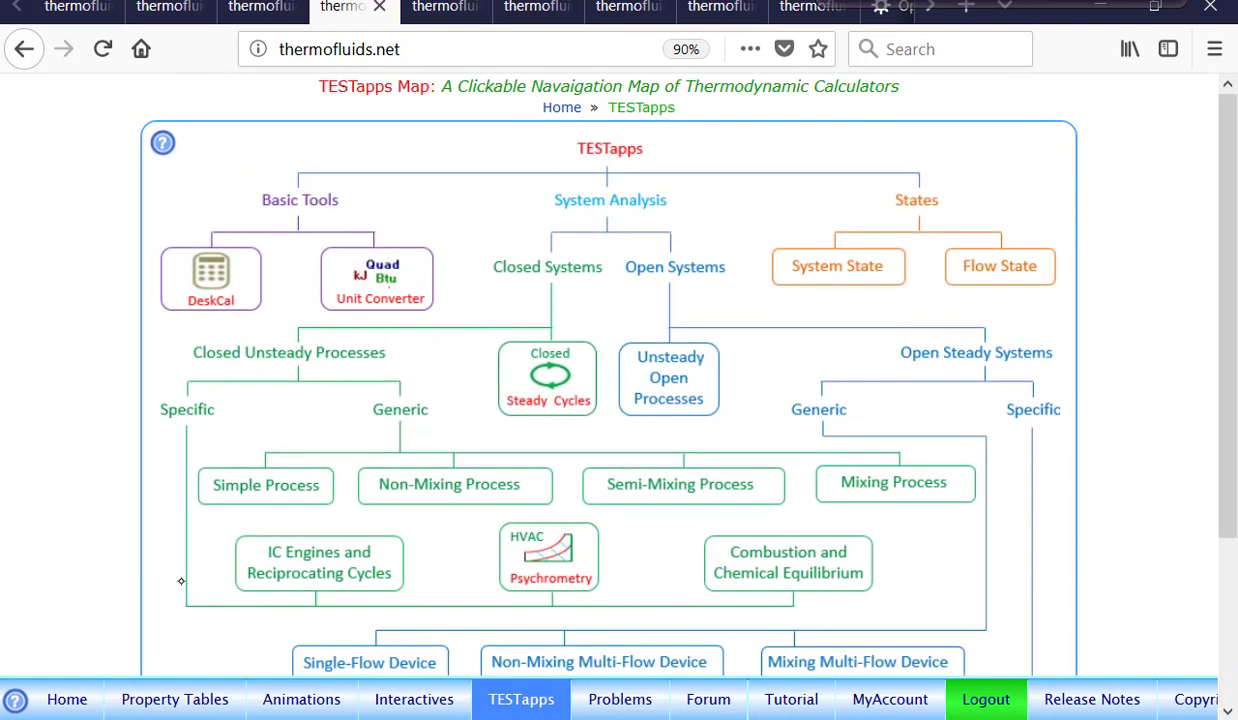
click(547, 557)
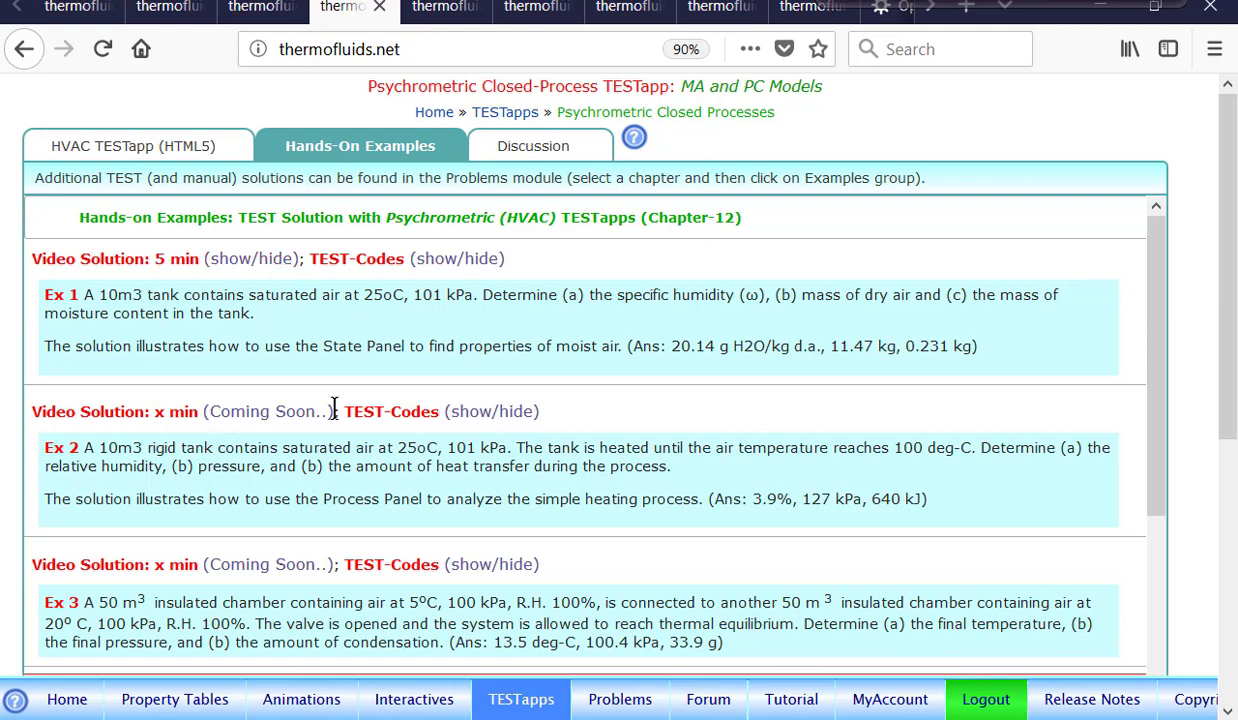
click(138, 148)
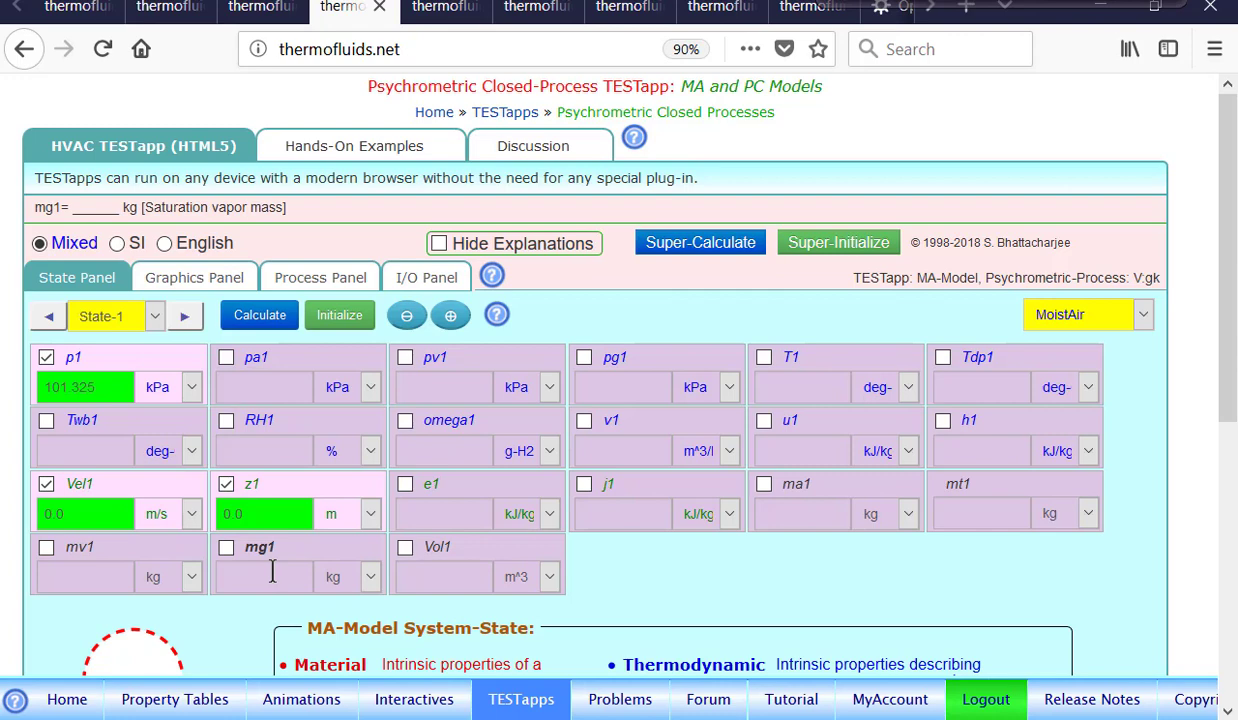
Step: Compare the state variables of H2O(PC) with those of MoistAir, and view the closed-process balance equations
click(1096, 316)
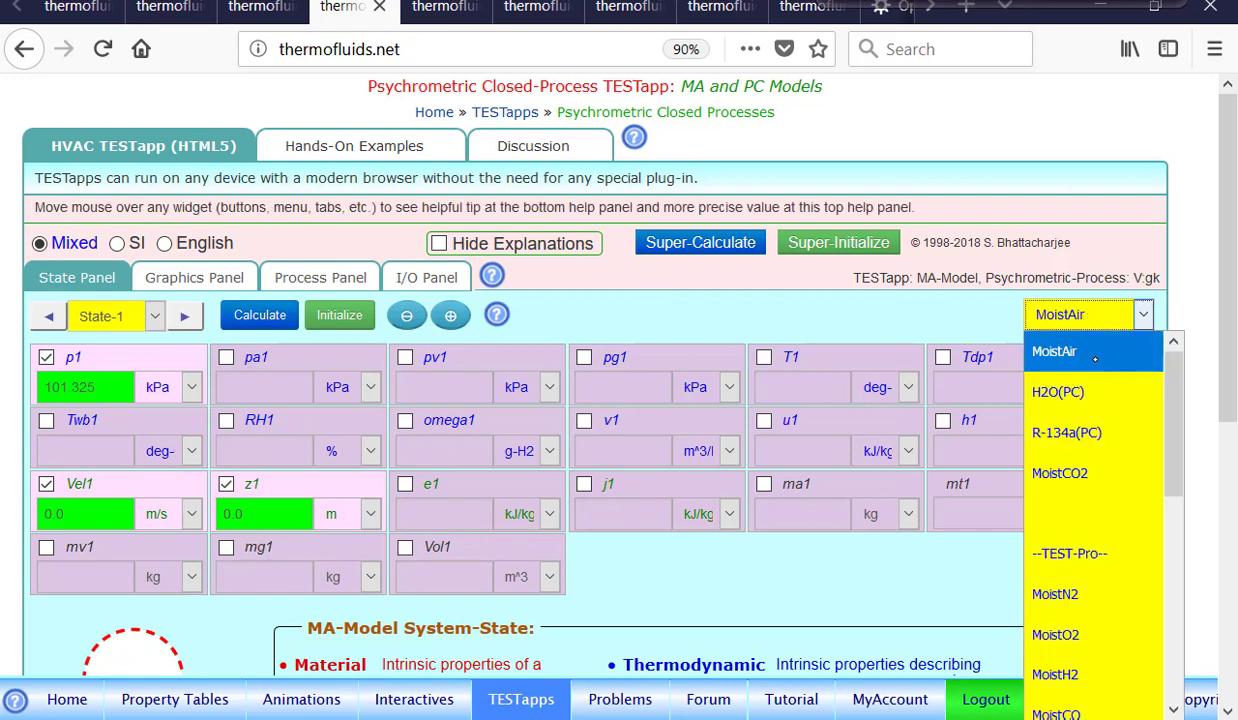
click(1098, 394)
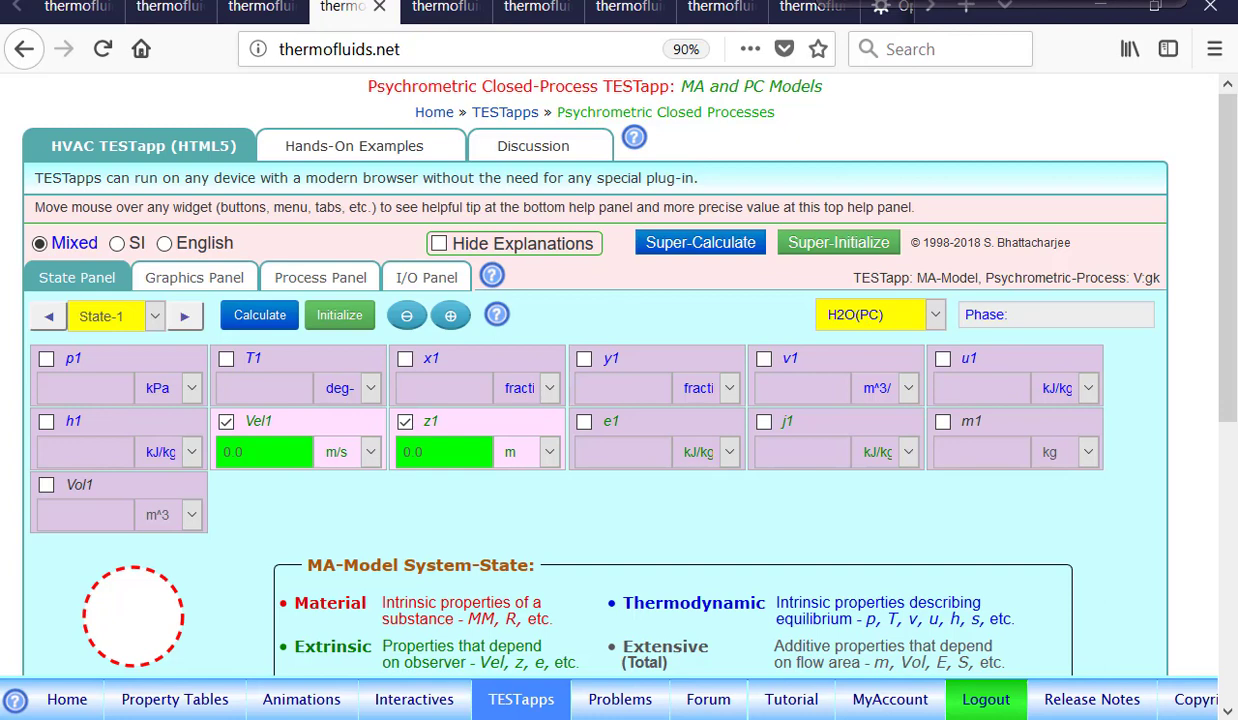
click(890, 316)
click(885, 352)
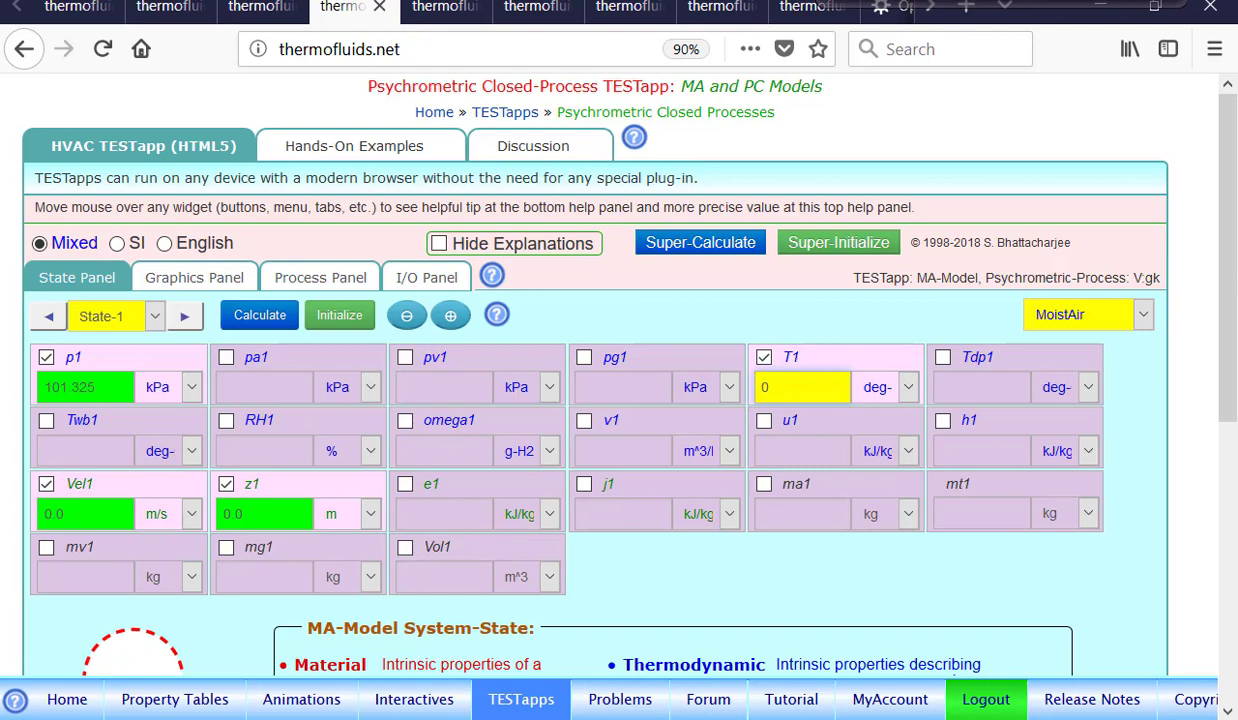
click(333, 280)
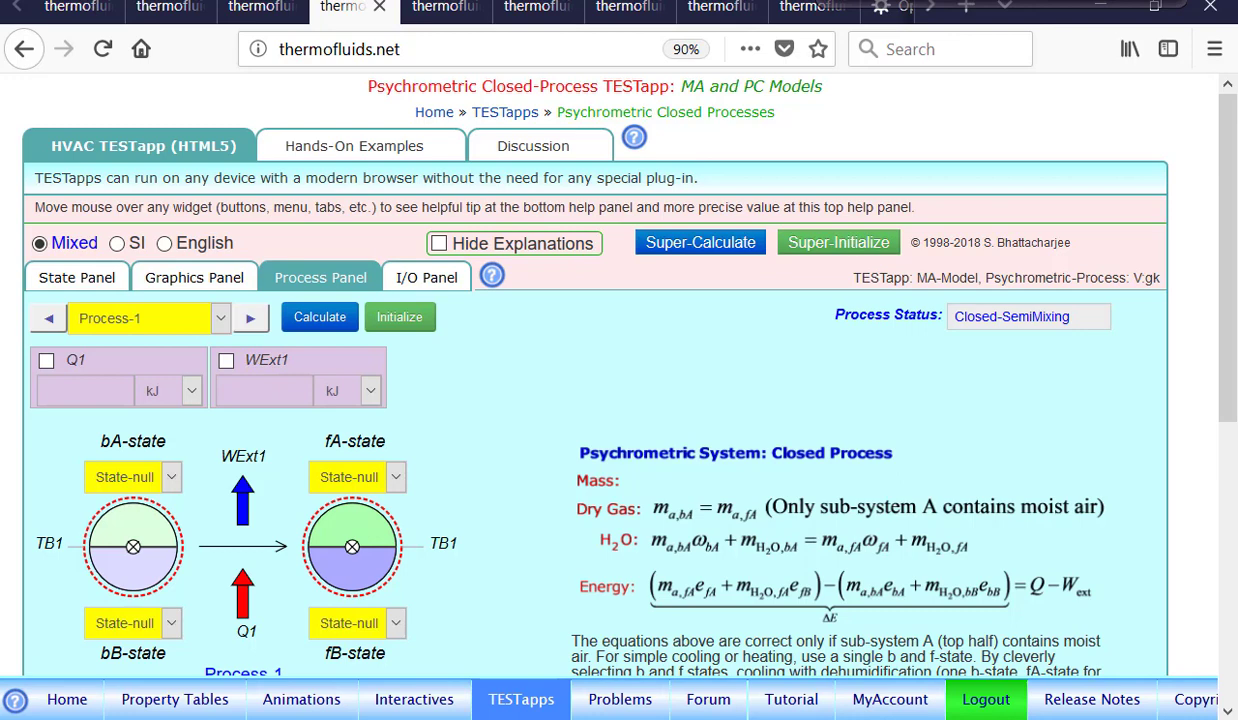
click(86, 276)
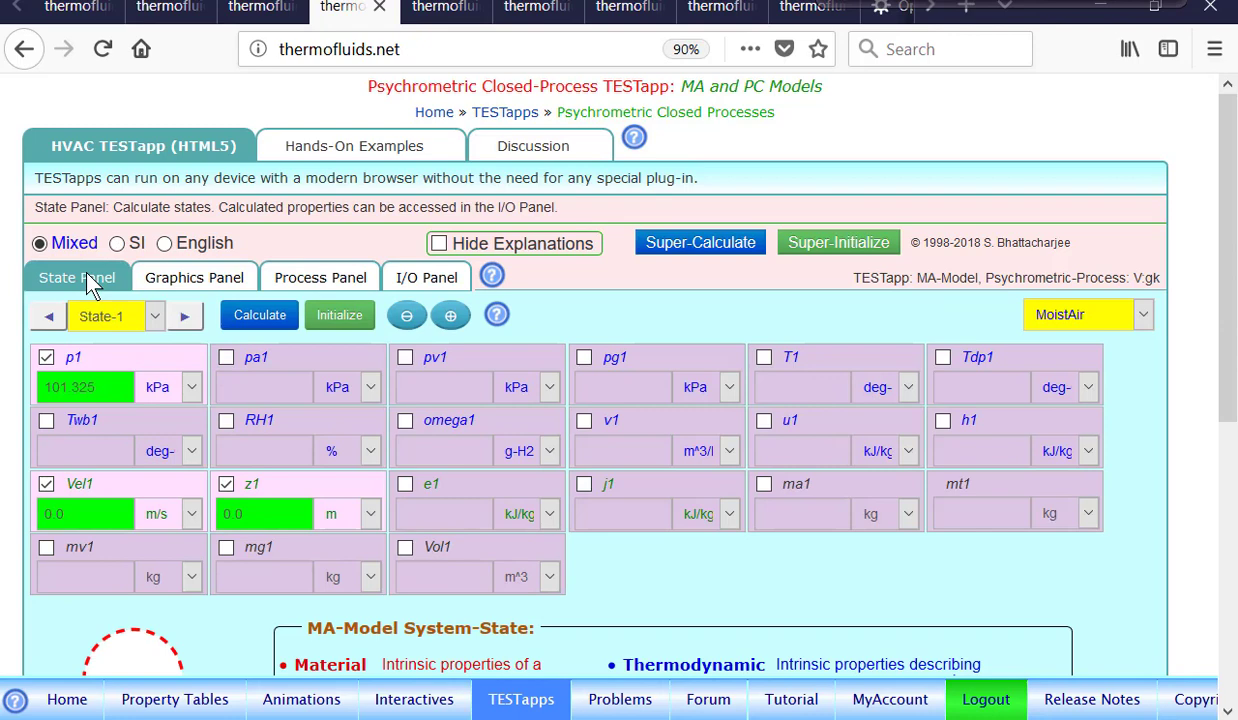
Step: Calculate State-1 of moist air with a volume of 10 m^3, temperature 30 deg-C and relative humidity 90%
mouse_move(158, 375)
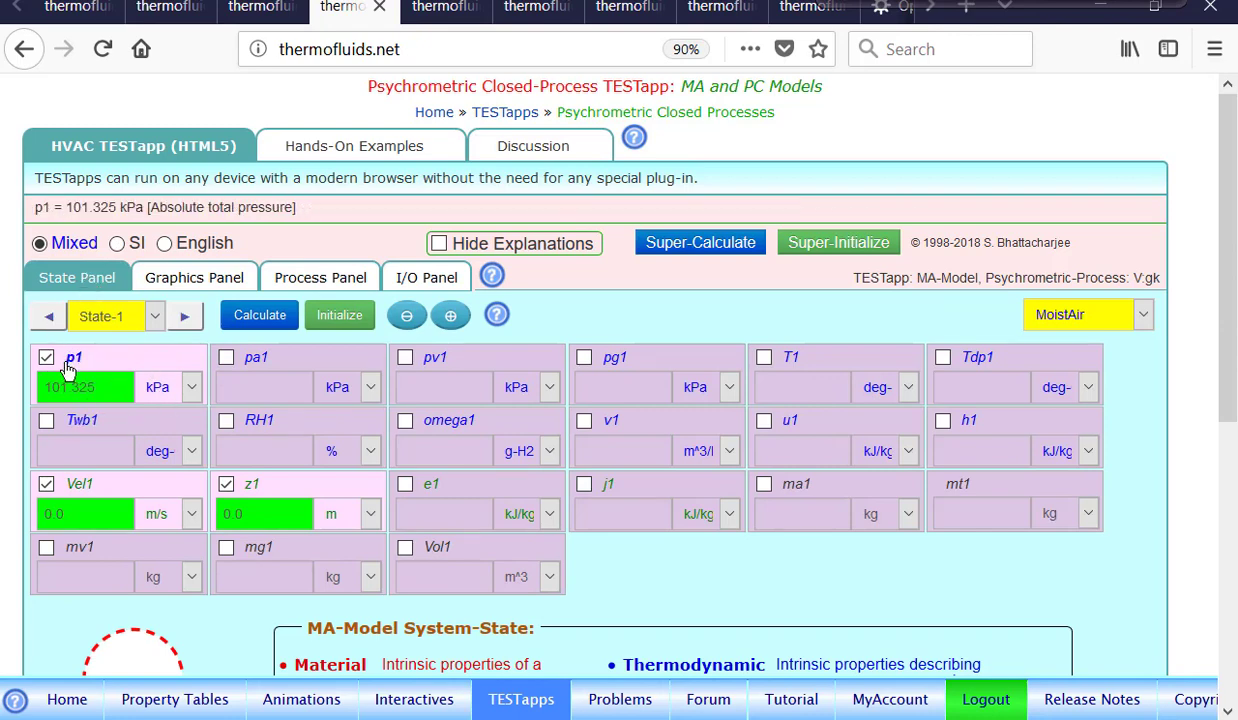
click(440, 548)
text(10)
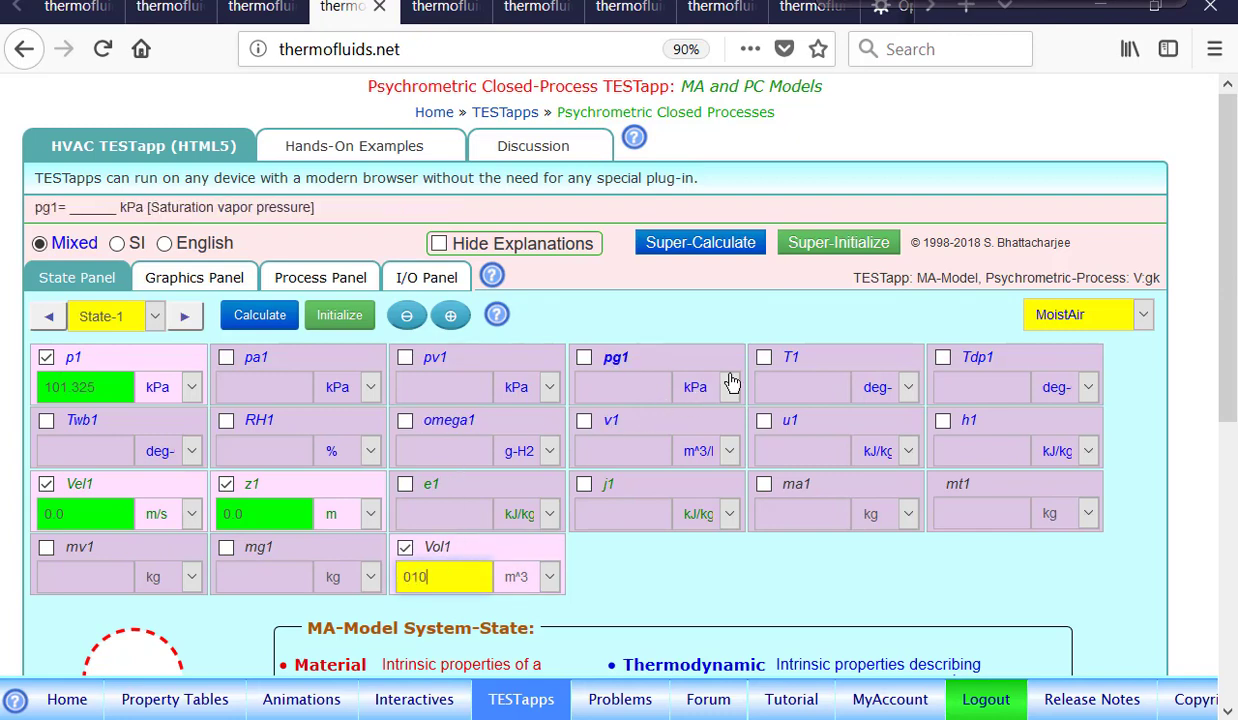
click(801, 357)
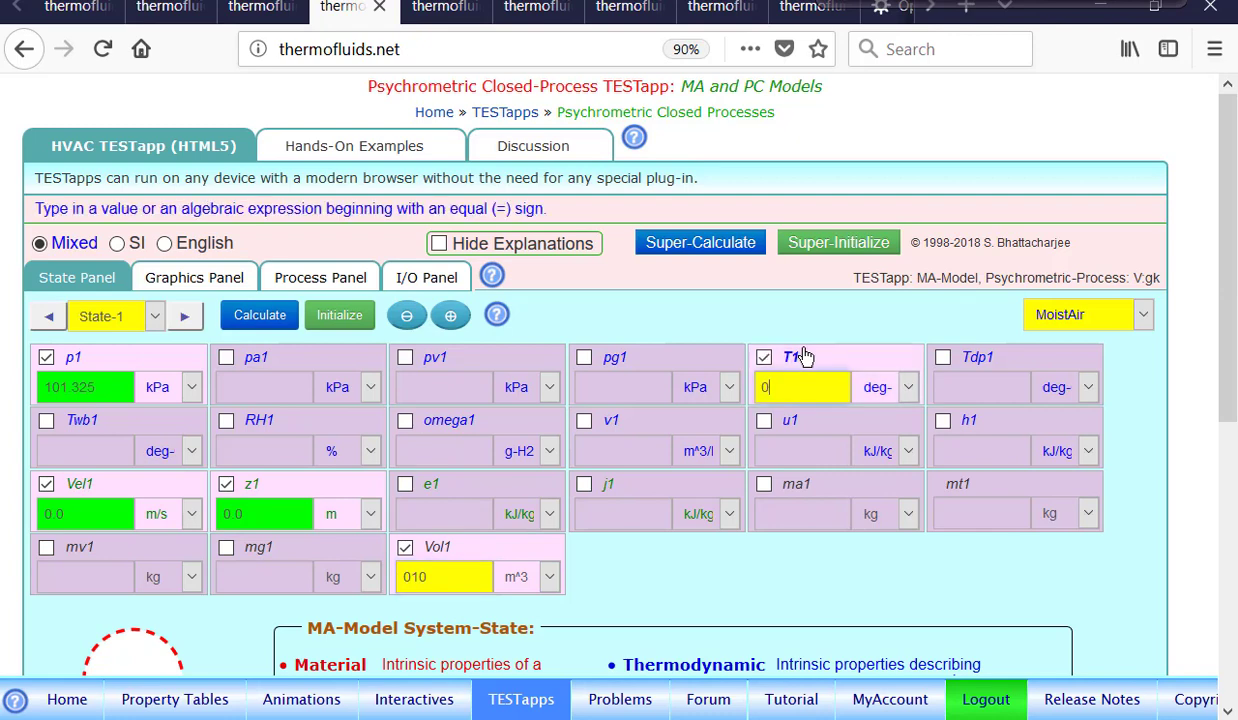
text(3)
text(0)
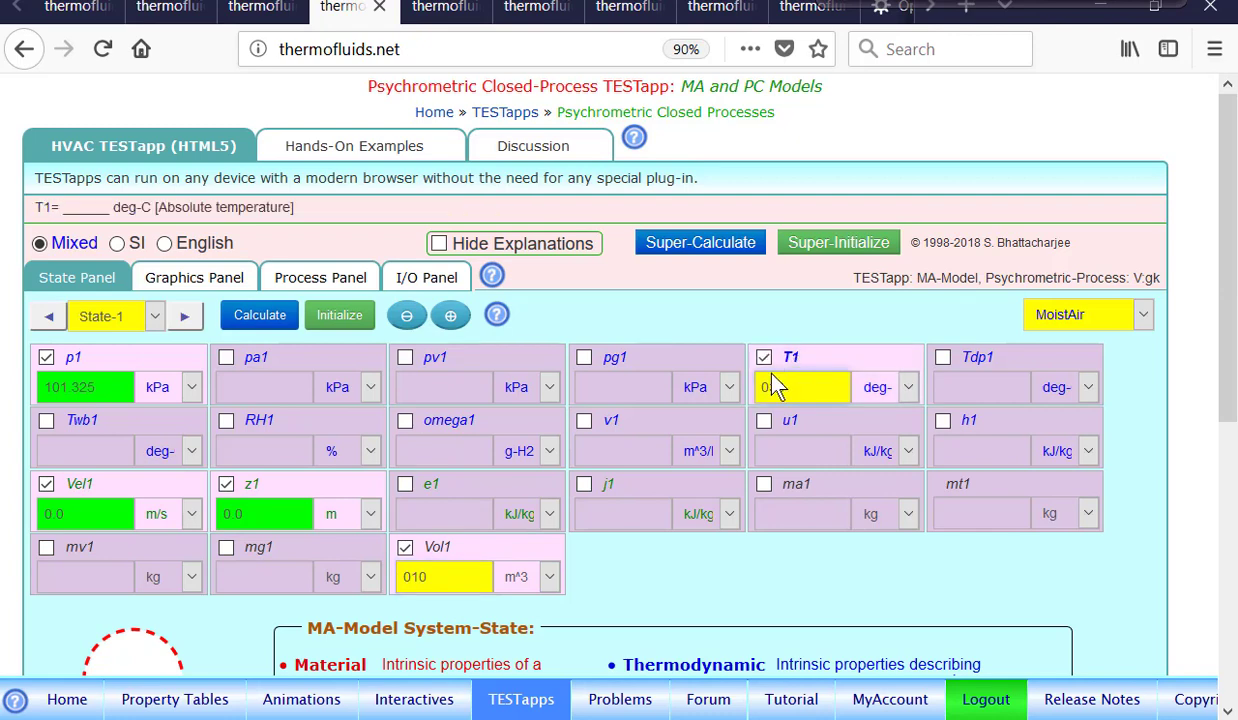
click(298, 427)
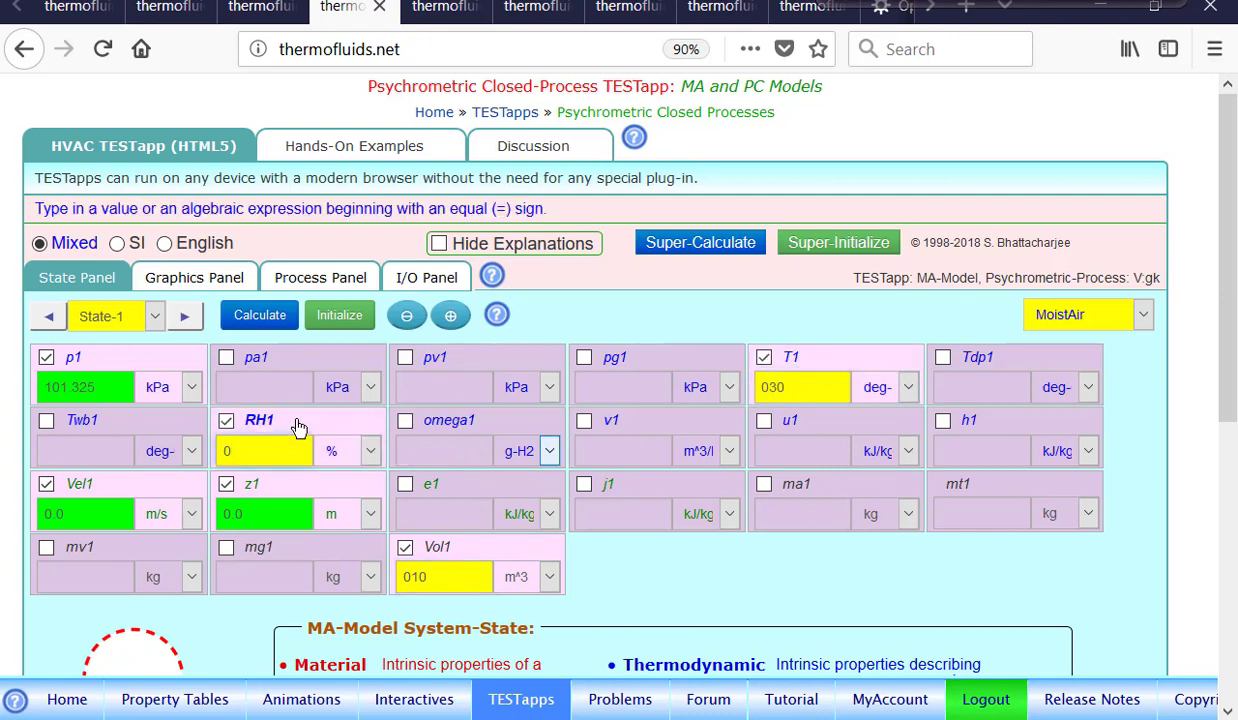
text(90)
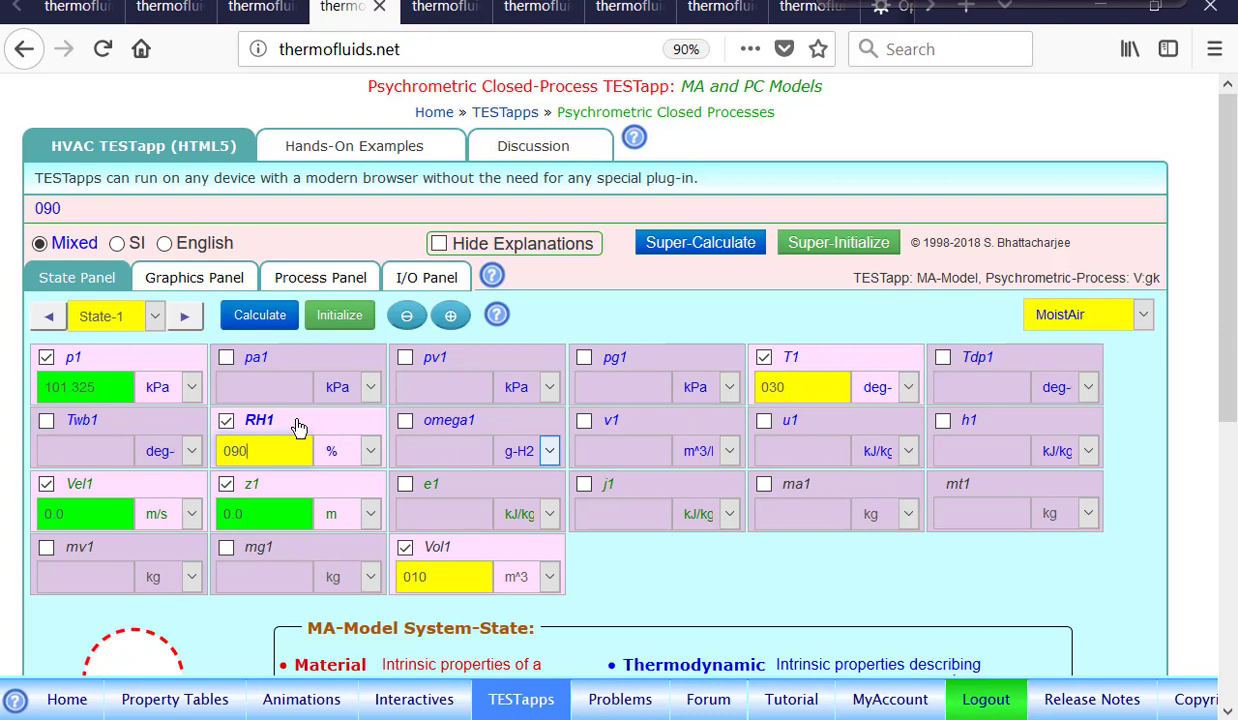
click(249, 316)
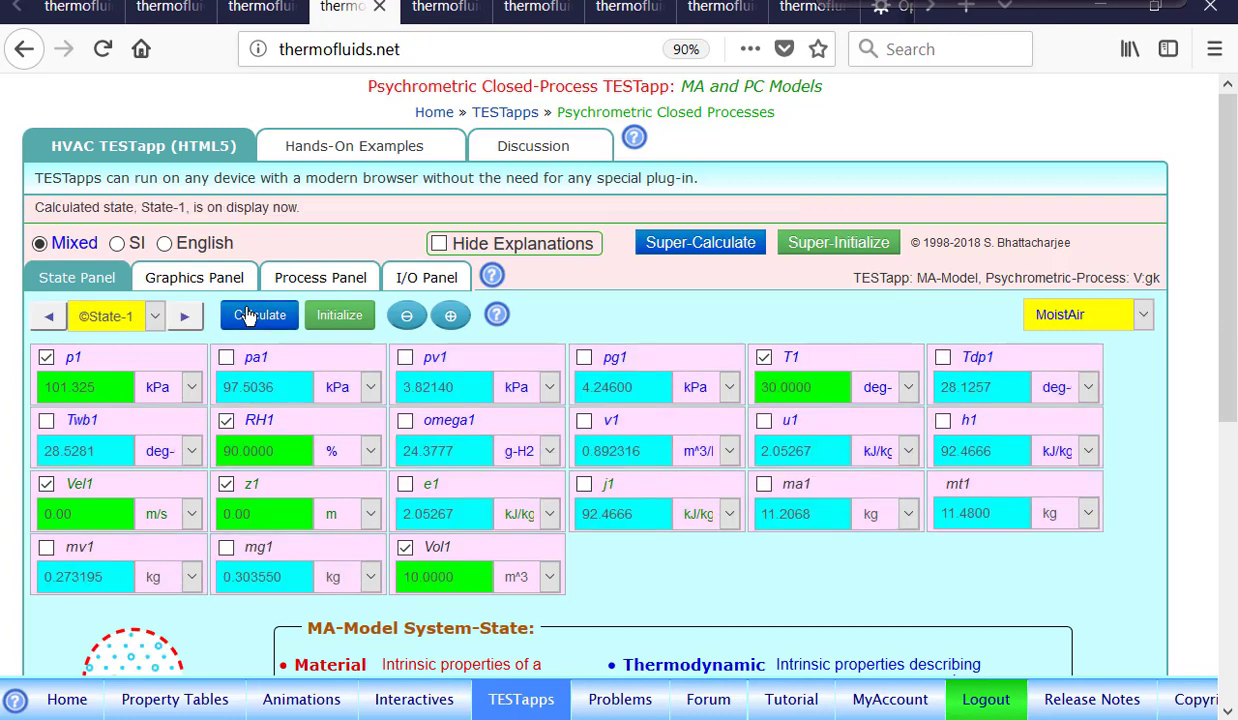
Step: Inspect State-1's vapor mass and saturation vapor mass, and view the state on the omega-T psychrometric plot
mouse_move(85, 545)
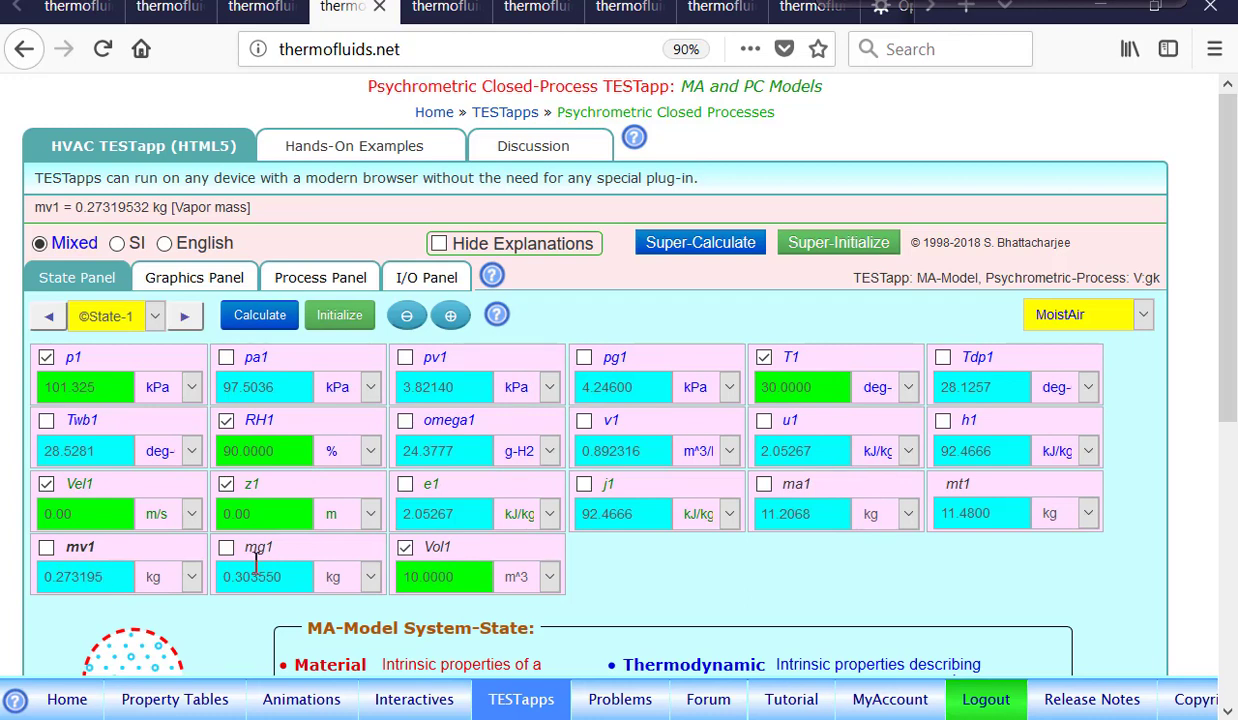
mouse_move(256, 549)
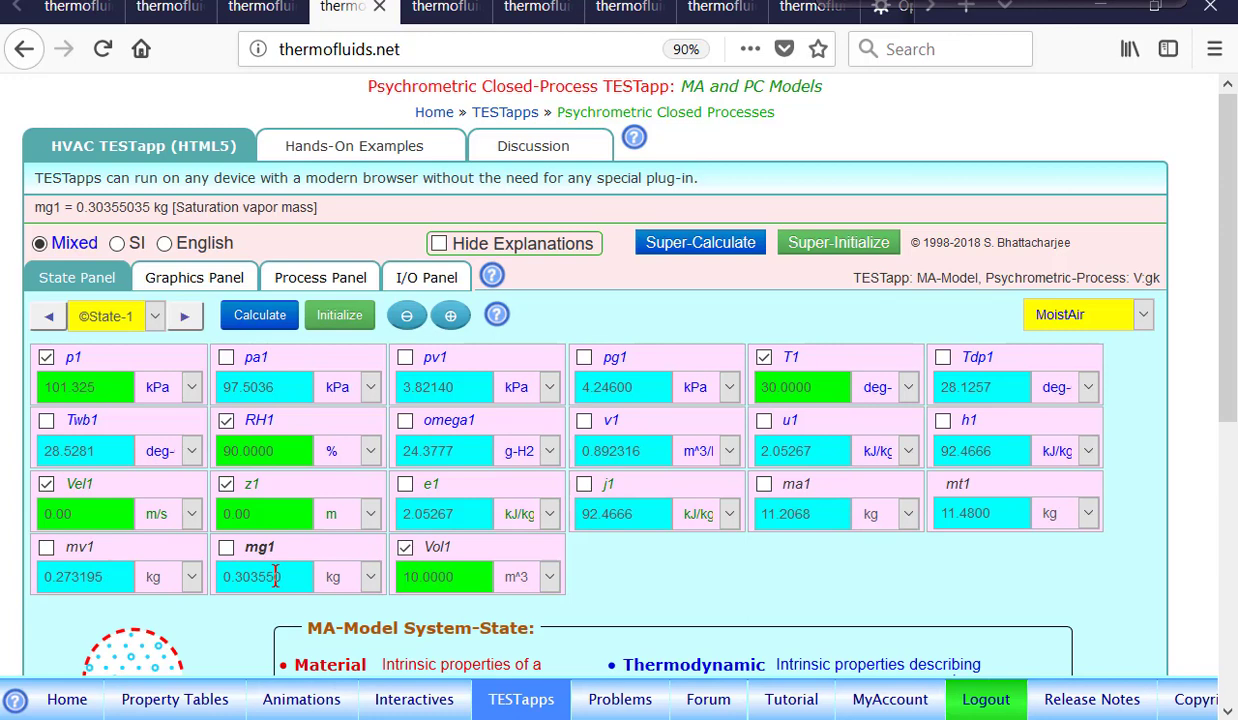
click(198, 287)
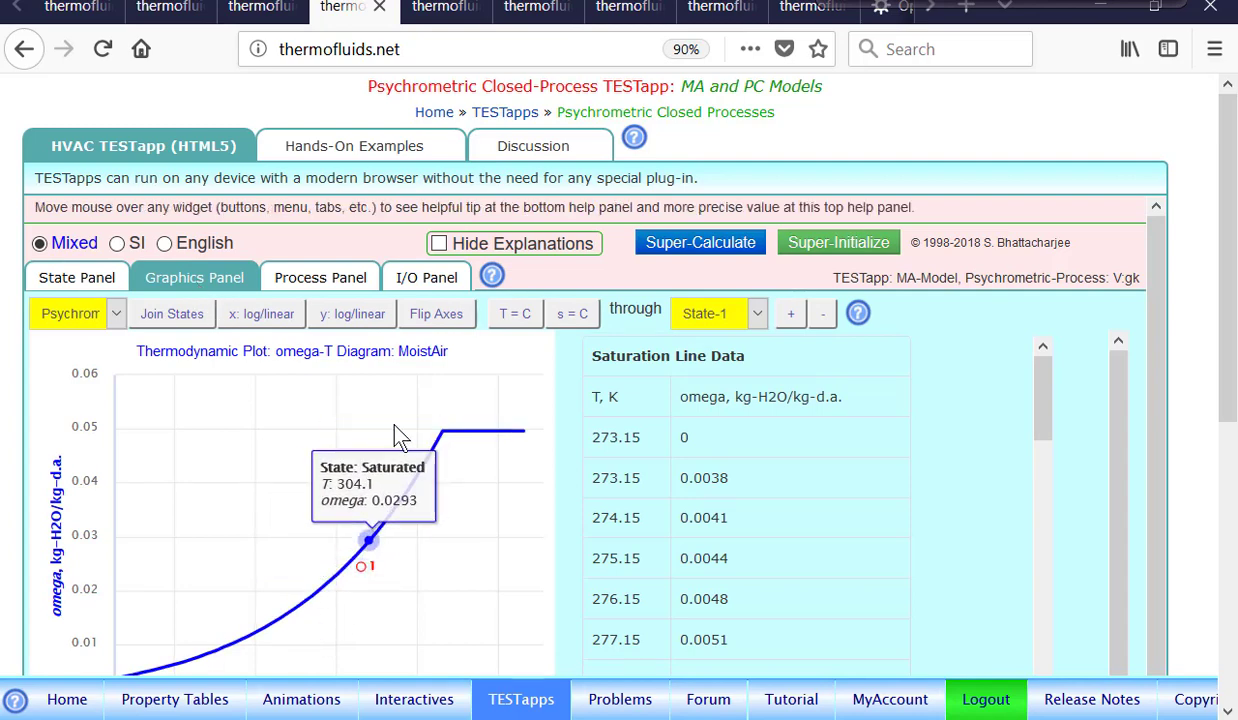
click(79, 278)
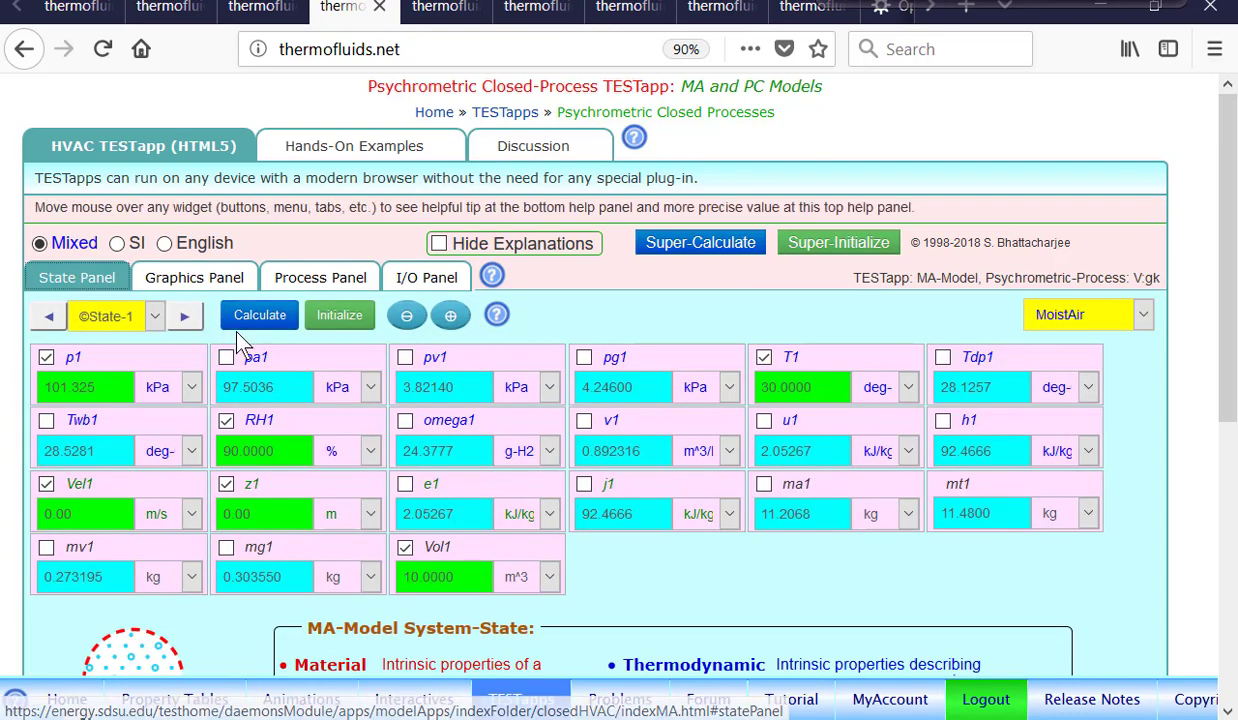
Step: Set State-2's volume to =Vol1 and deselect its total pressure as a known input
click(186, 318)
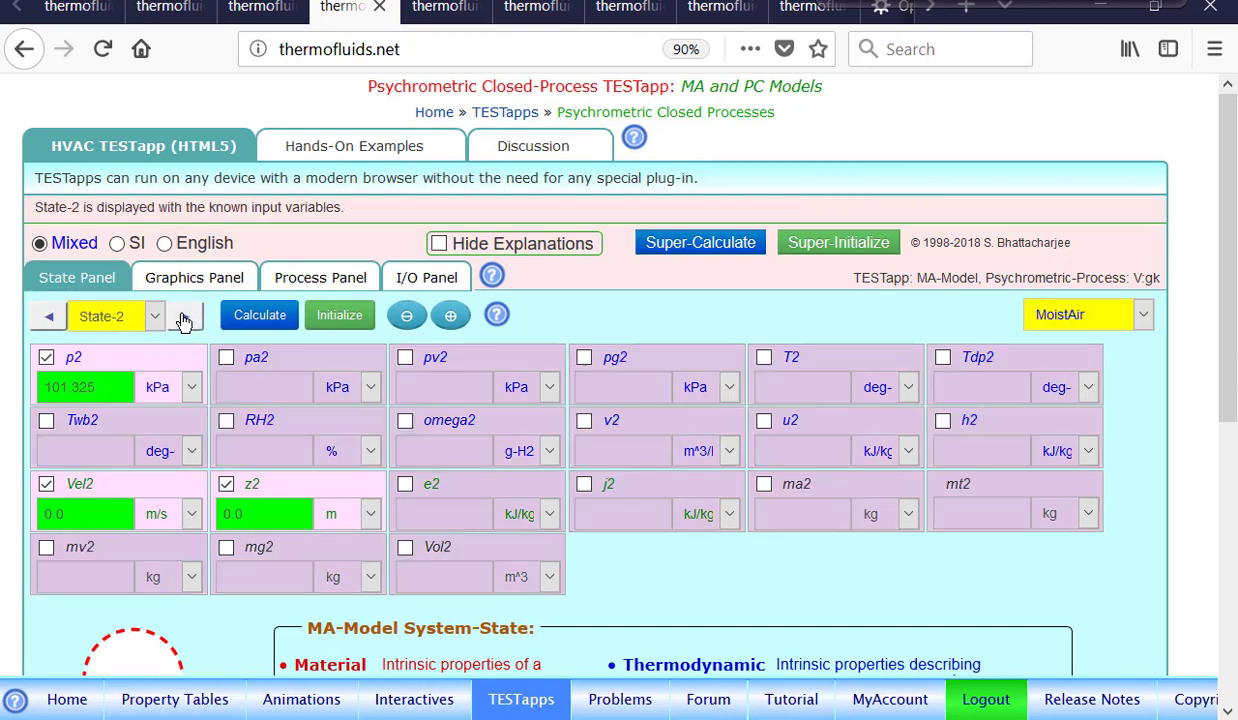
click(462, 550)
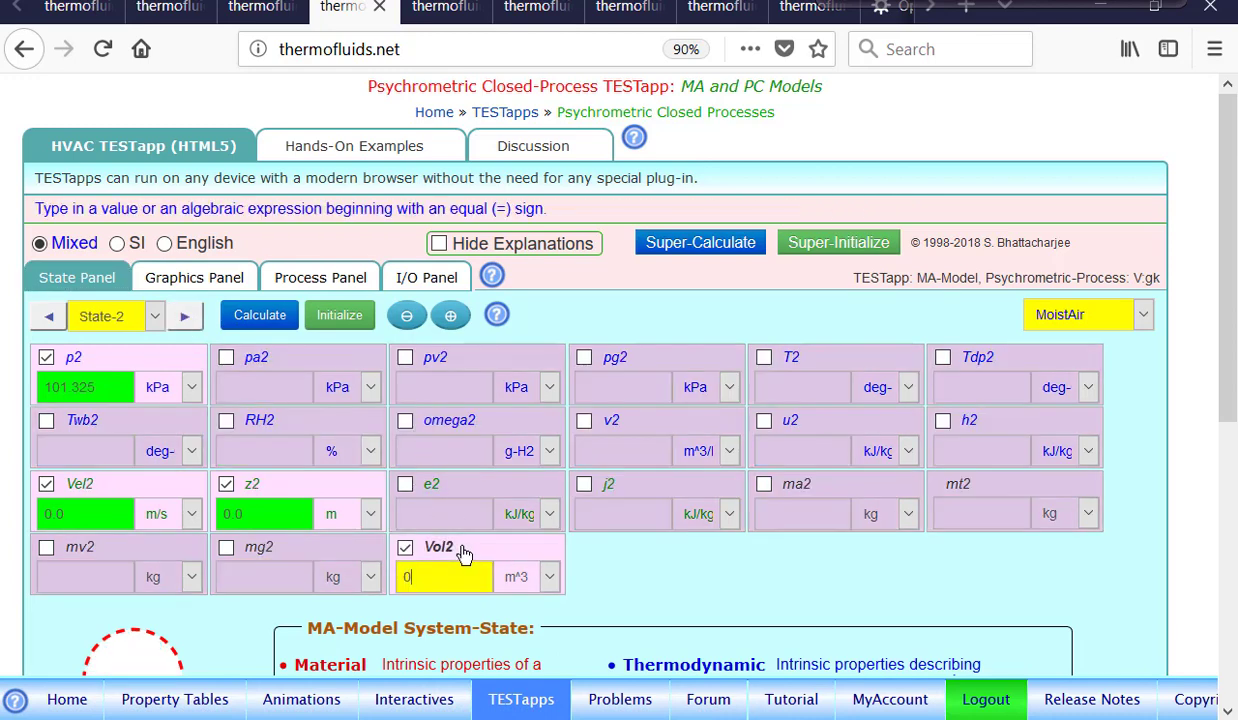
key(BackSpace)
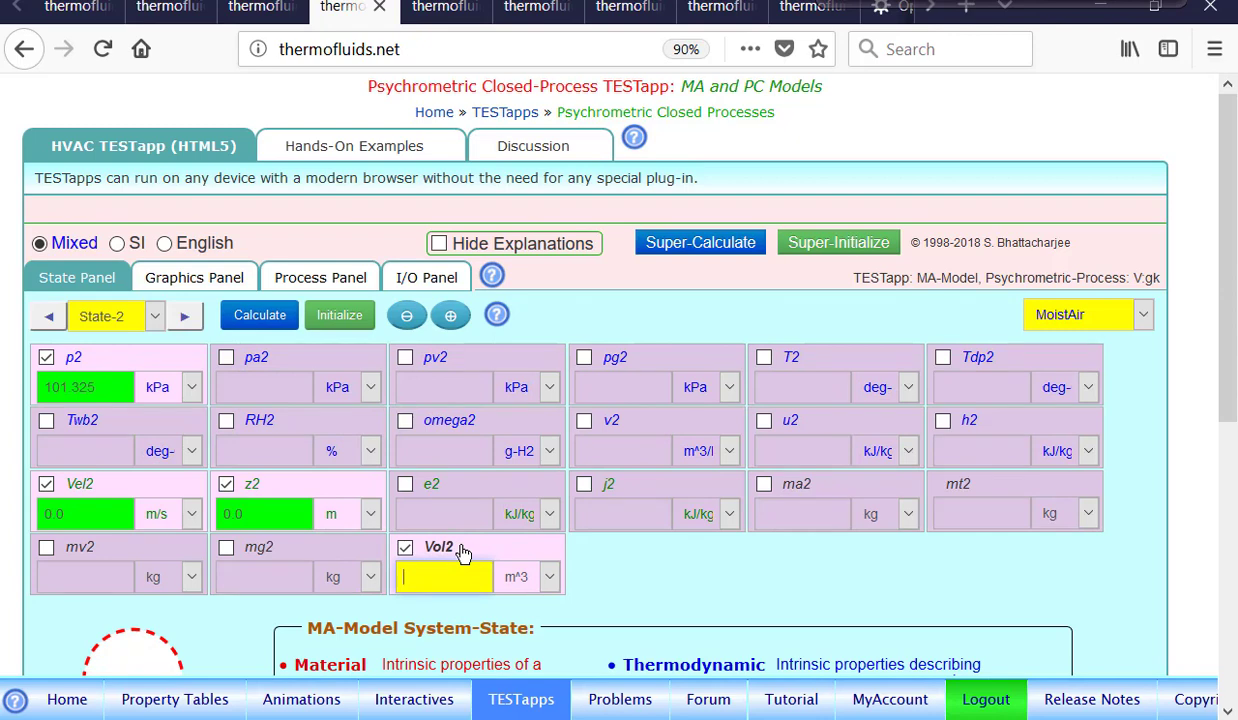
text(=Vol1)
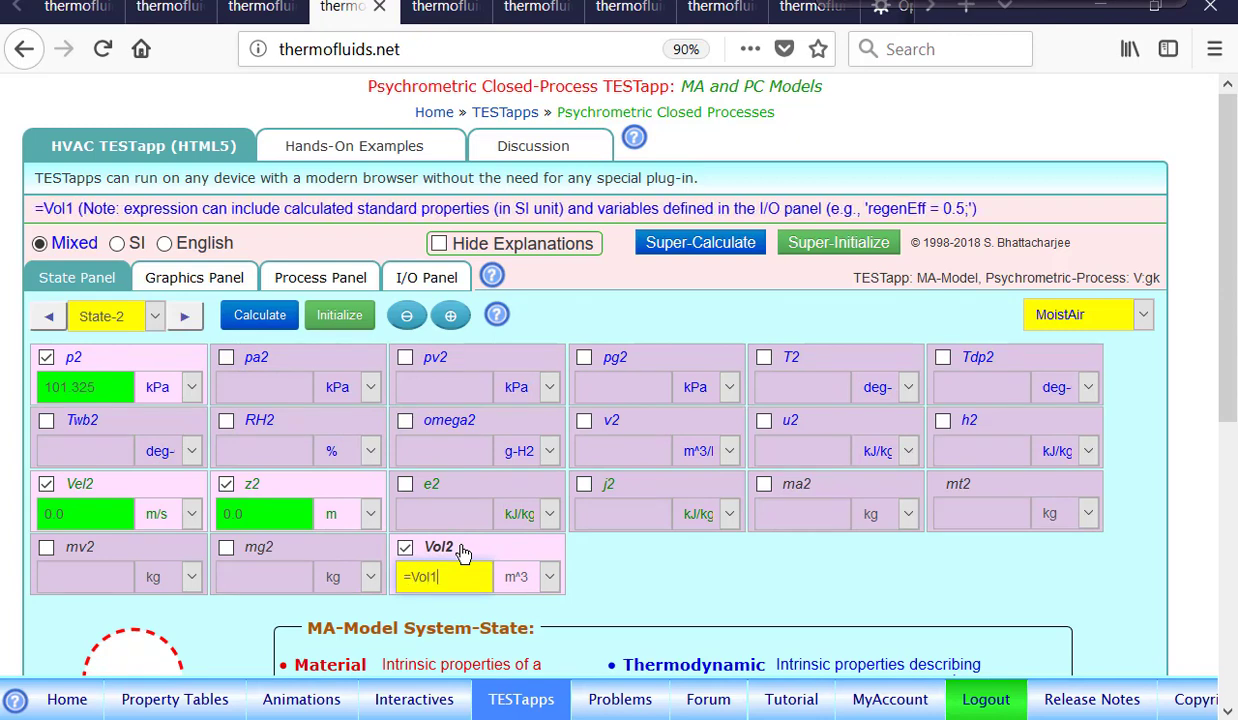
click(120, 362)
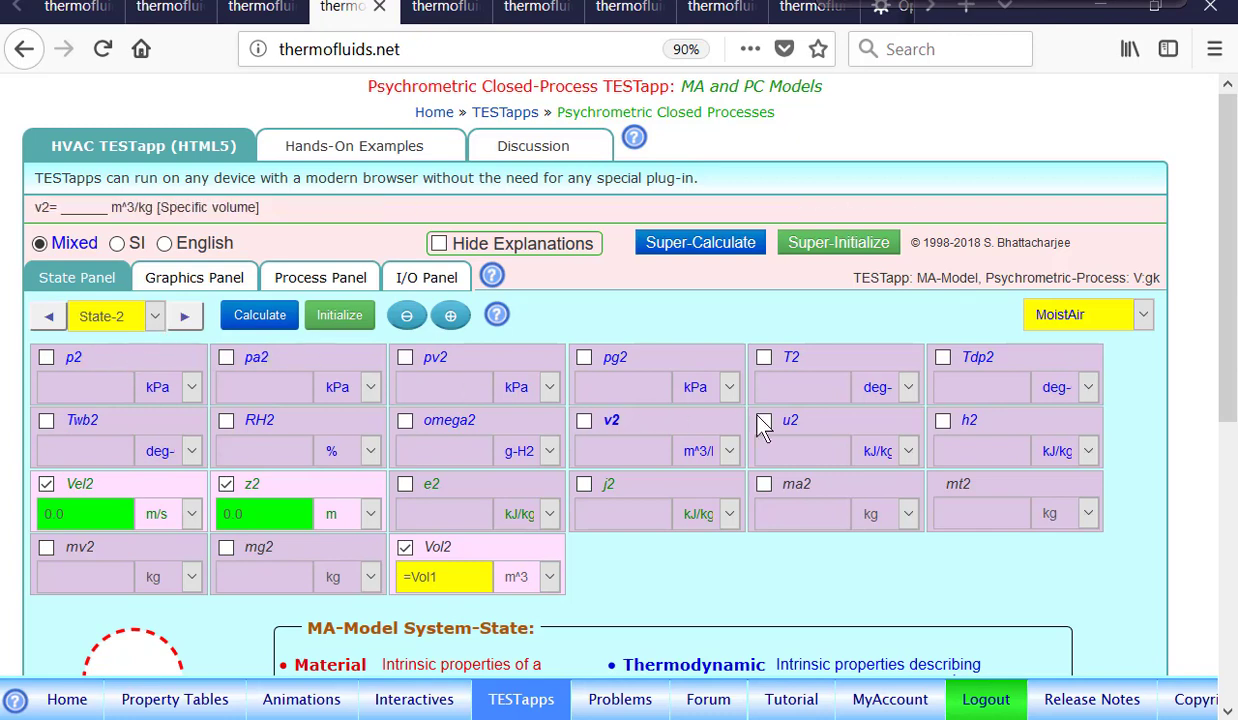
Step: Make State-2's dry air mass a known input and set it to =ma1
click(798, 486)
key(BackSpace)
text(=)
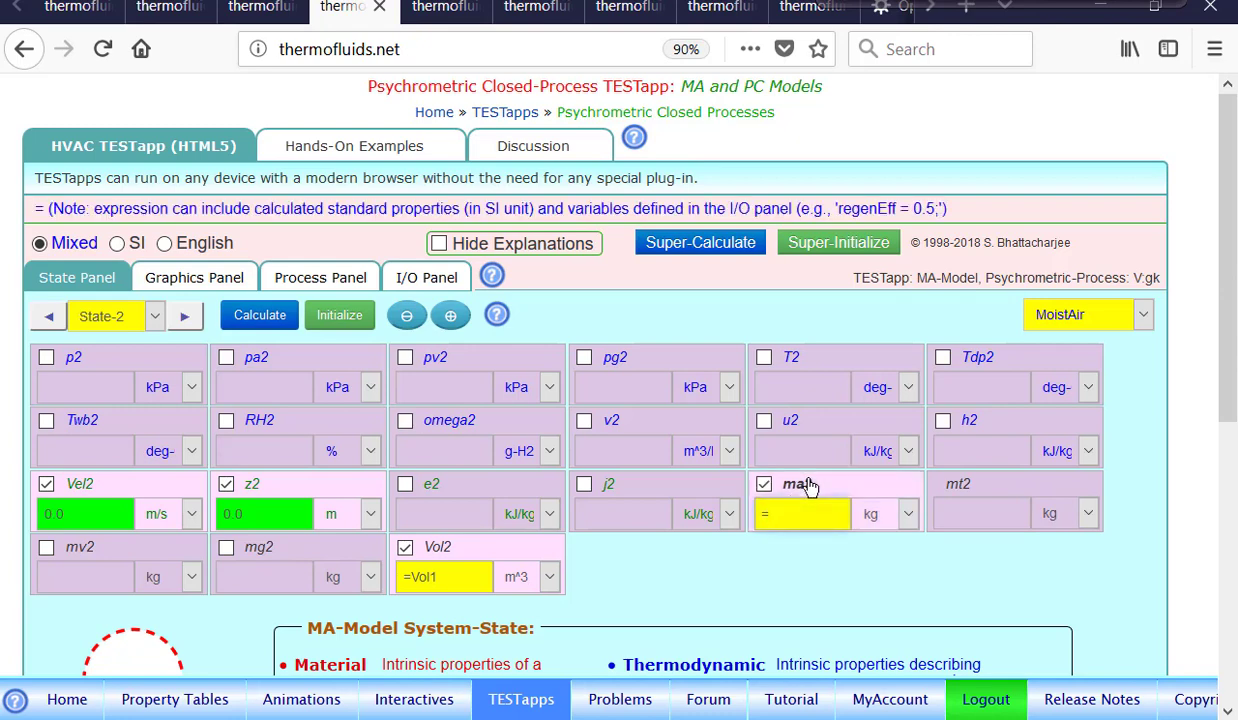
text(ma)
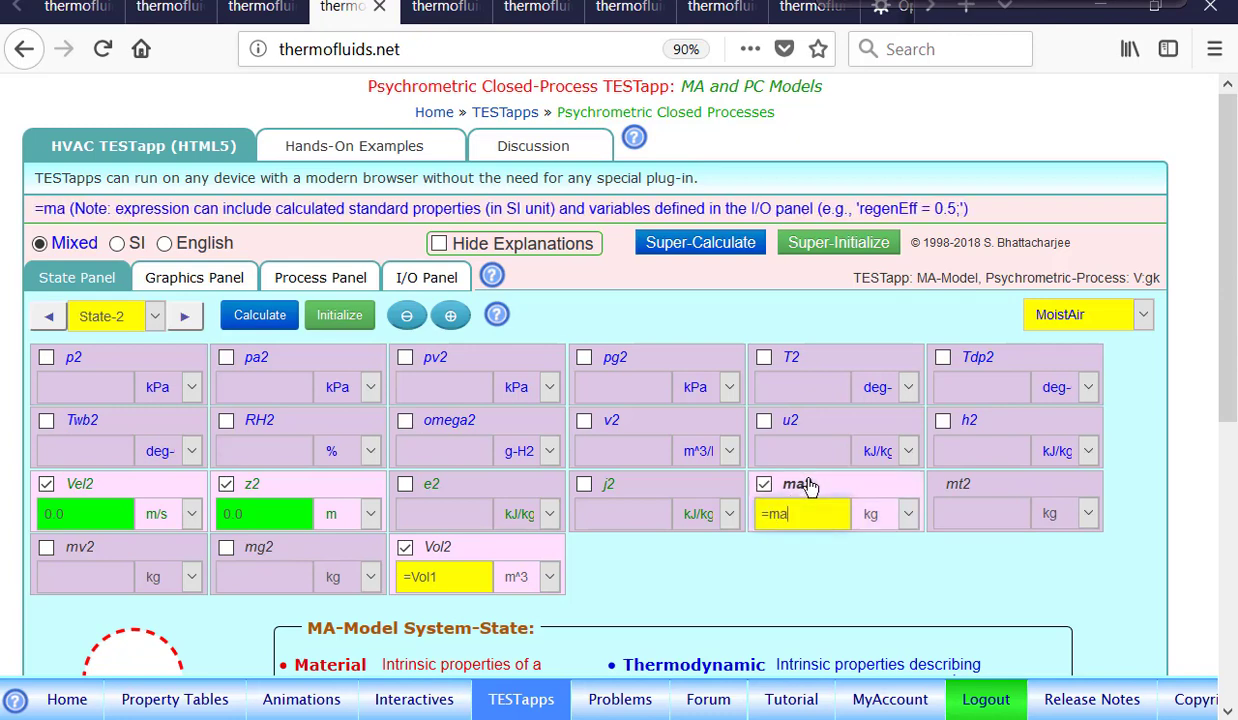
text(1)
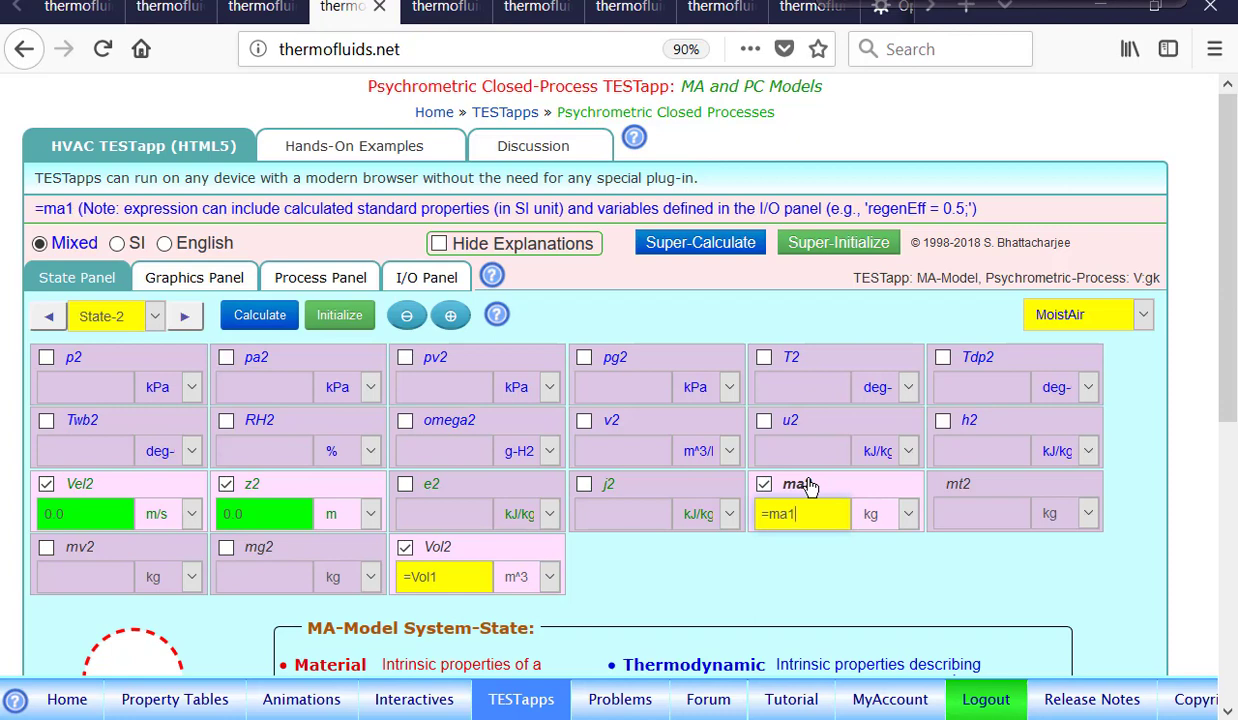
Step: Set State-2's temperature to 10 deg-C and relative humidity to 100%, and calculate the state
click(818, 357)
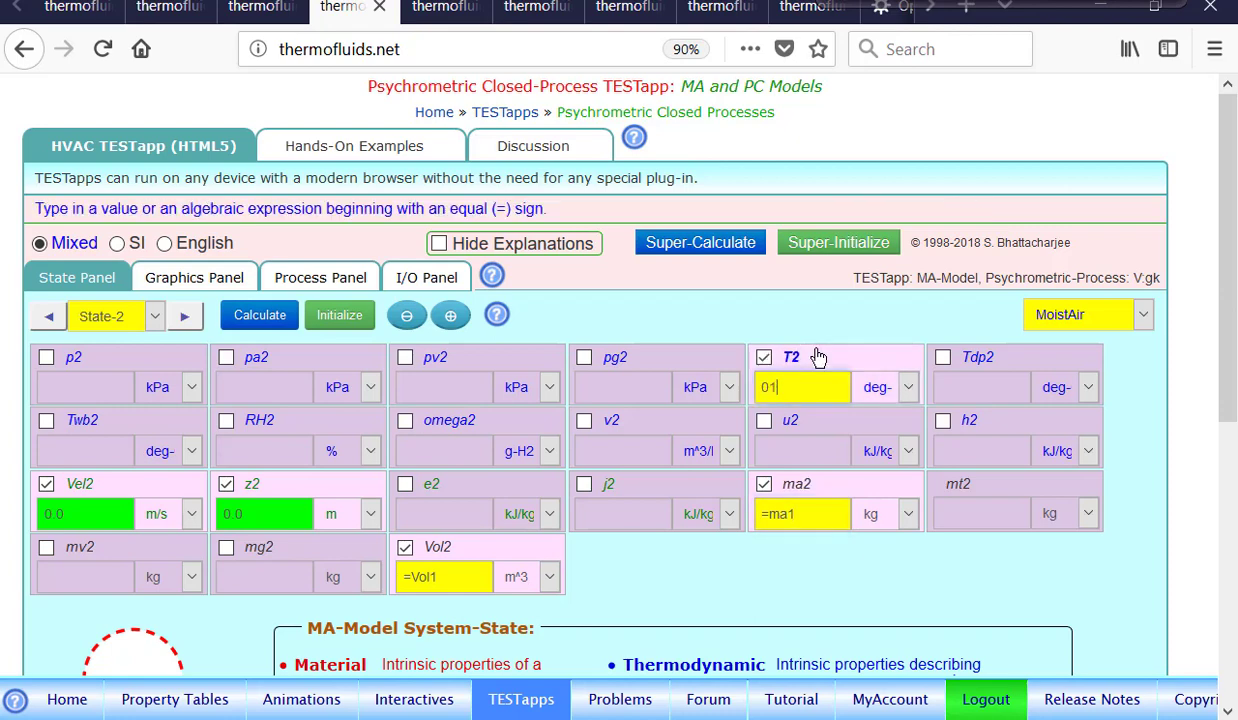
text(10)
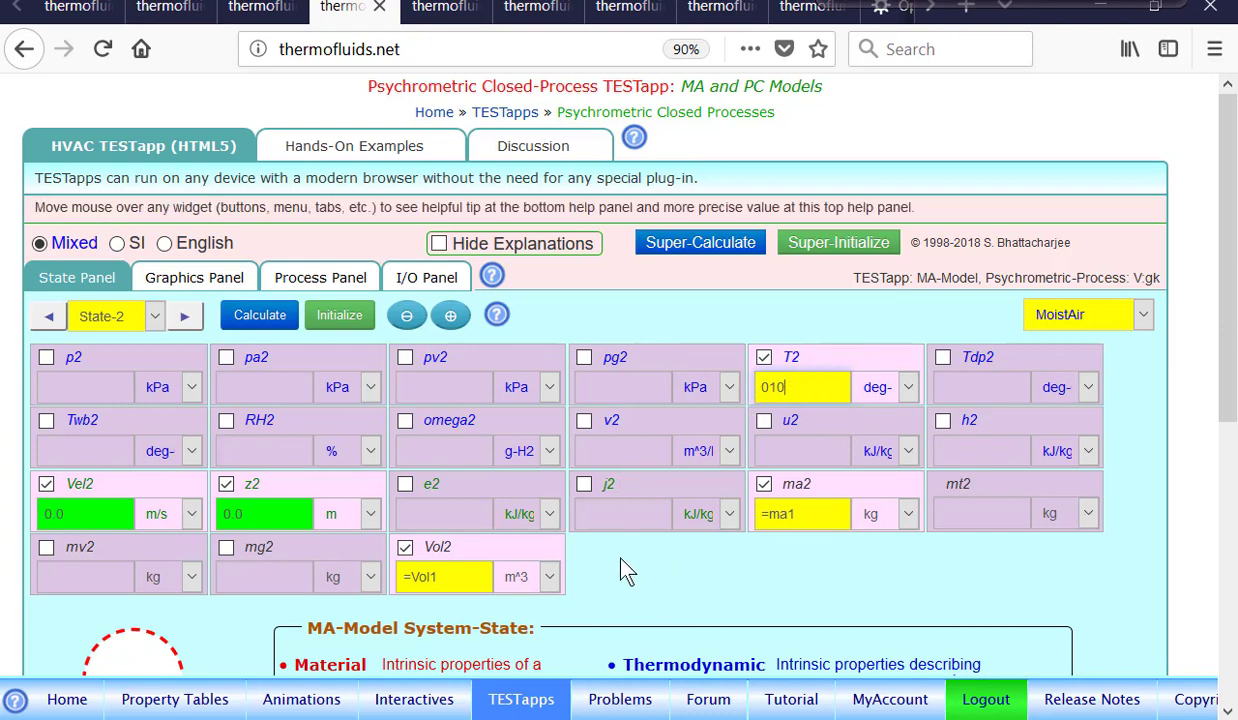
click(312, 427)
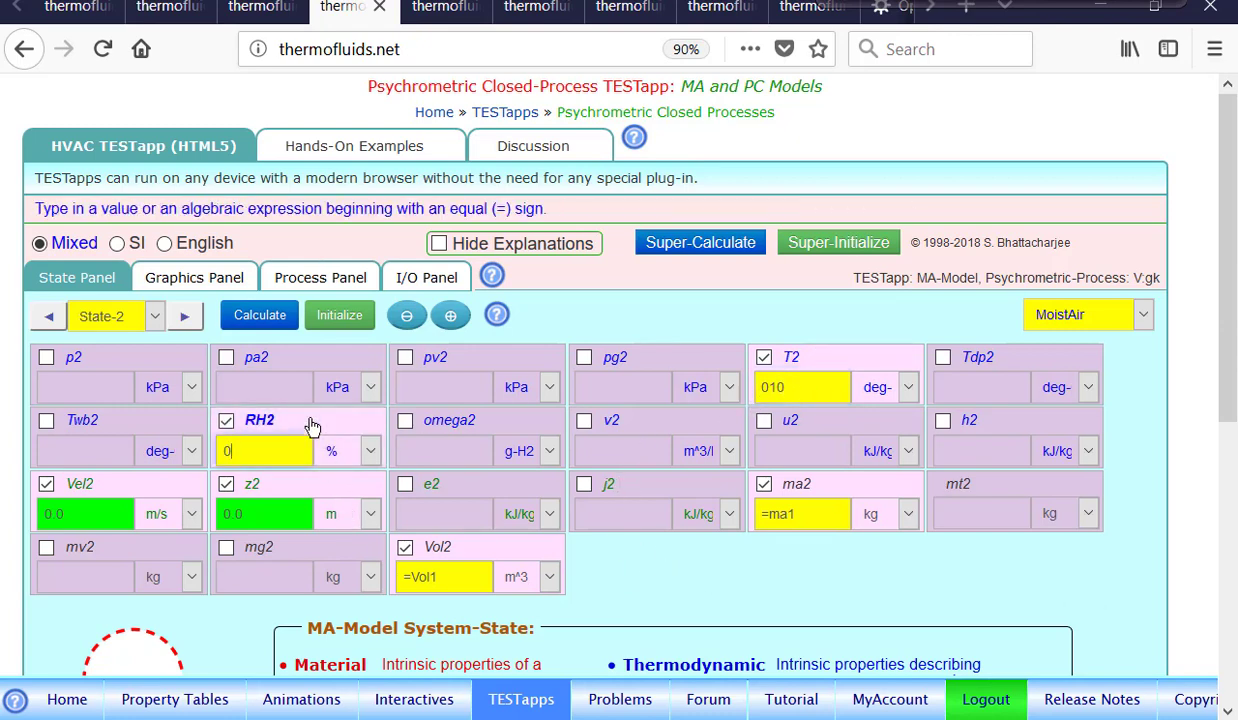
text(100)
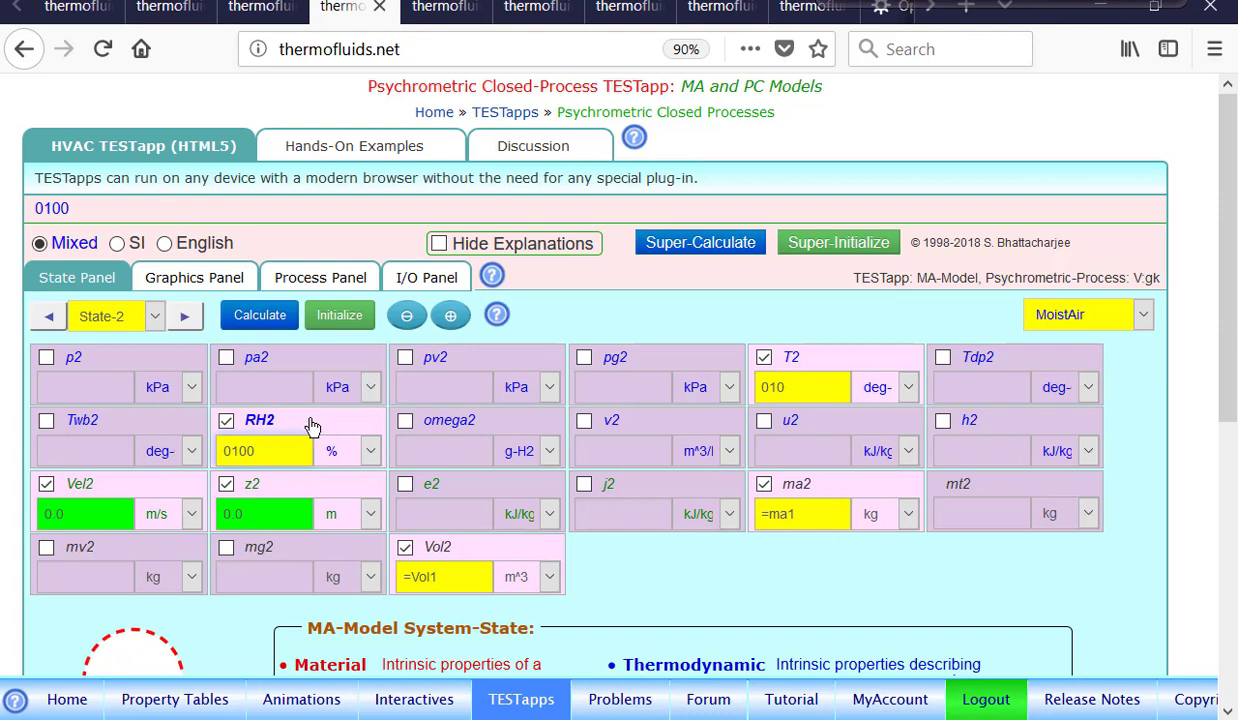
key(Return)
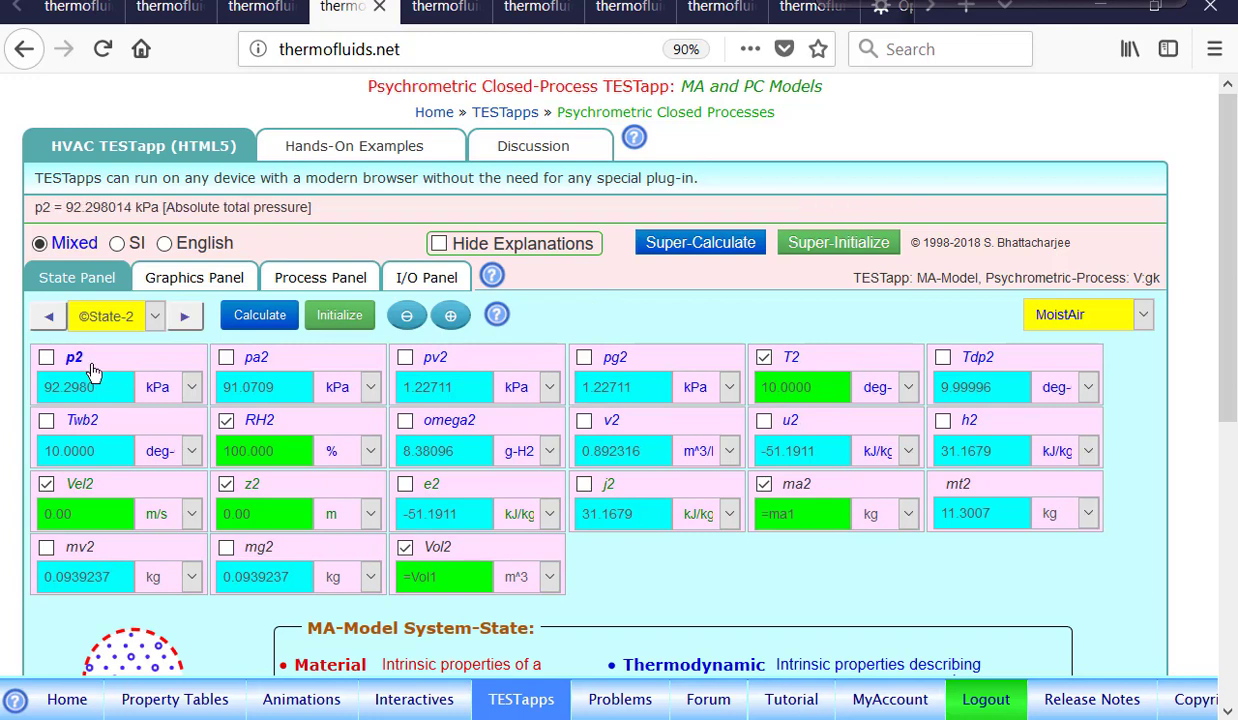
Step: Compare the calculated properties of State-2 with those of State-1, including the vapor mass
click(185, 316)
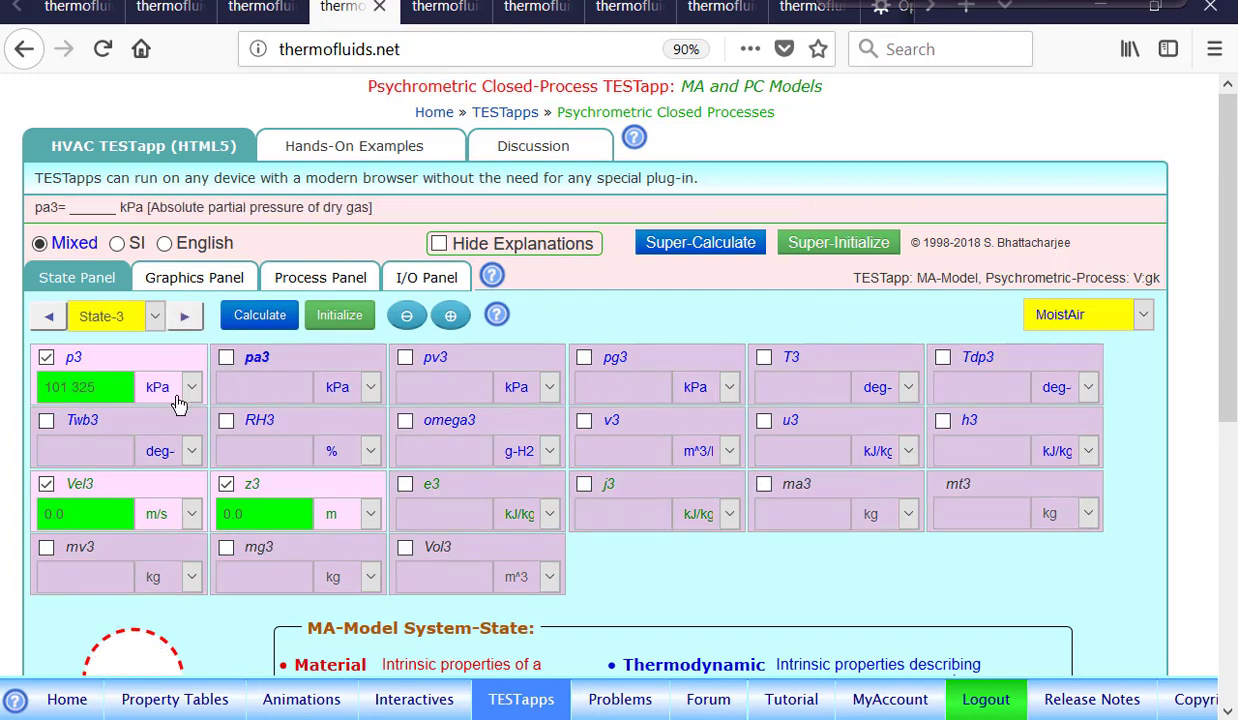
click(46, 316)
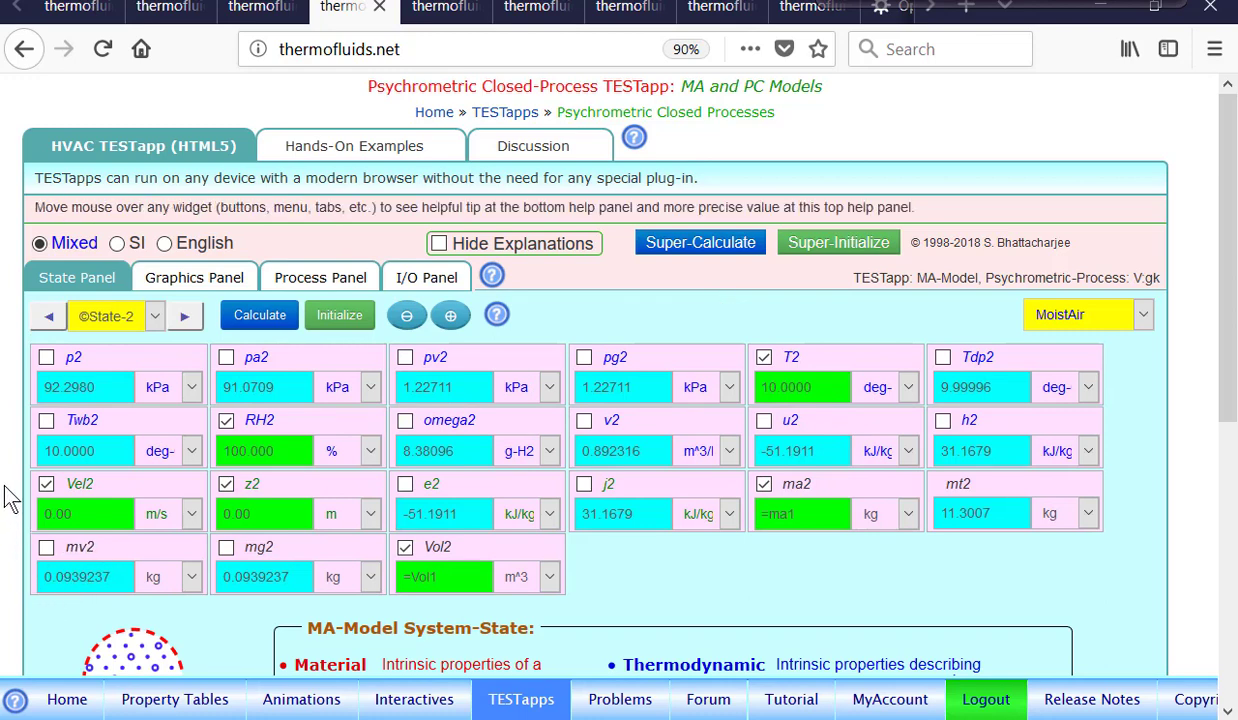
click(50, 316)
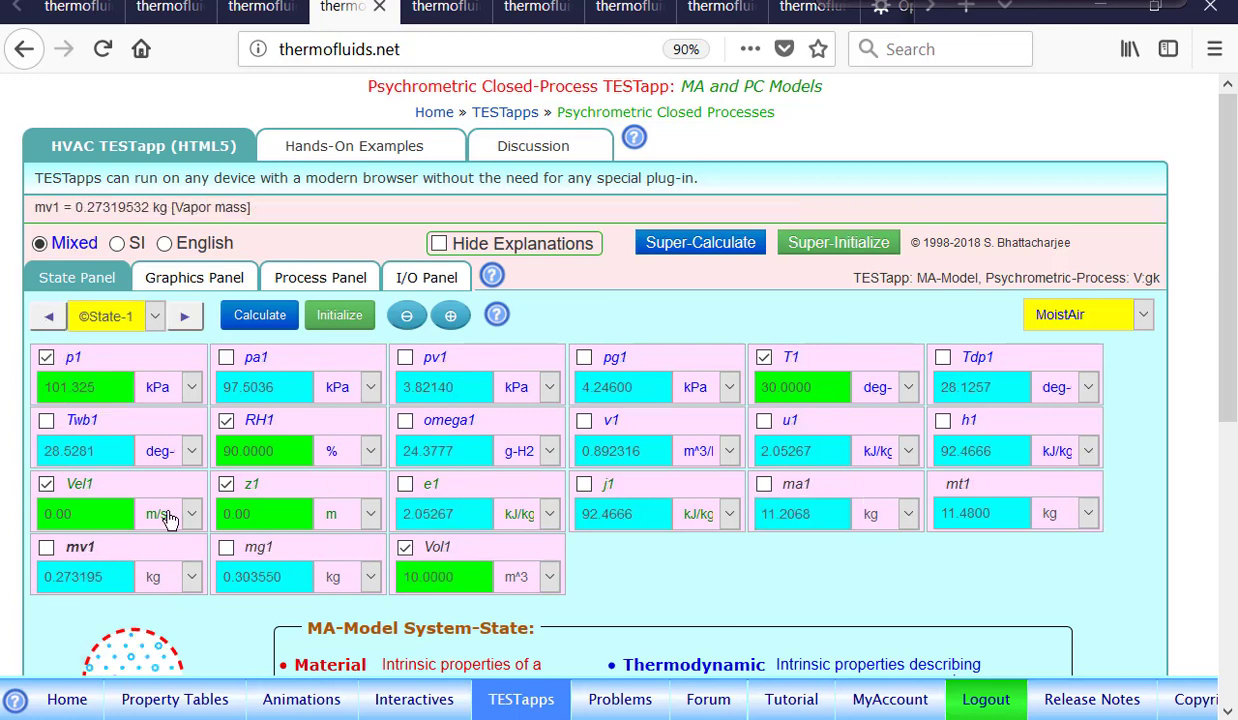
click(184, 318)
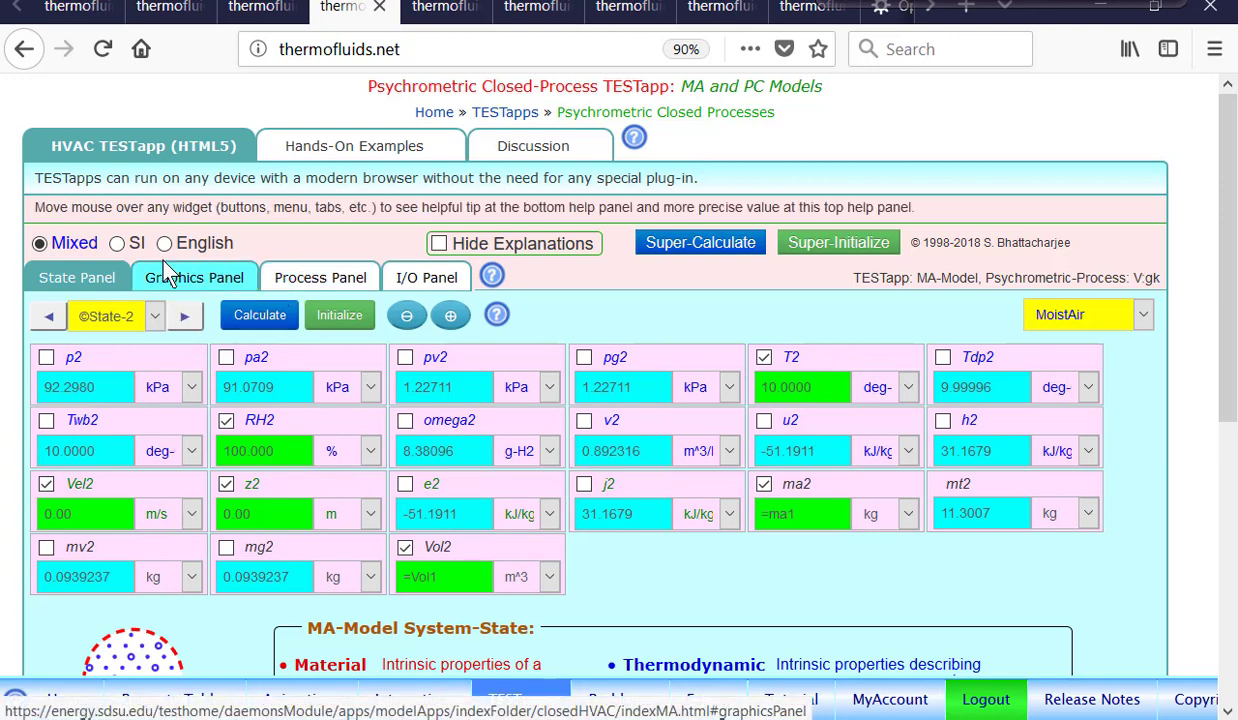
Step: Calculate State-3 as H2O(PC) with its temperature set to =T2 and its quality x3 set to 0
click(188, 316)
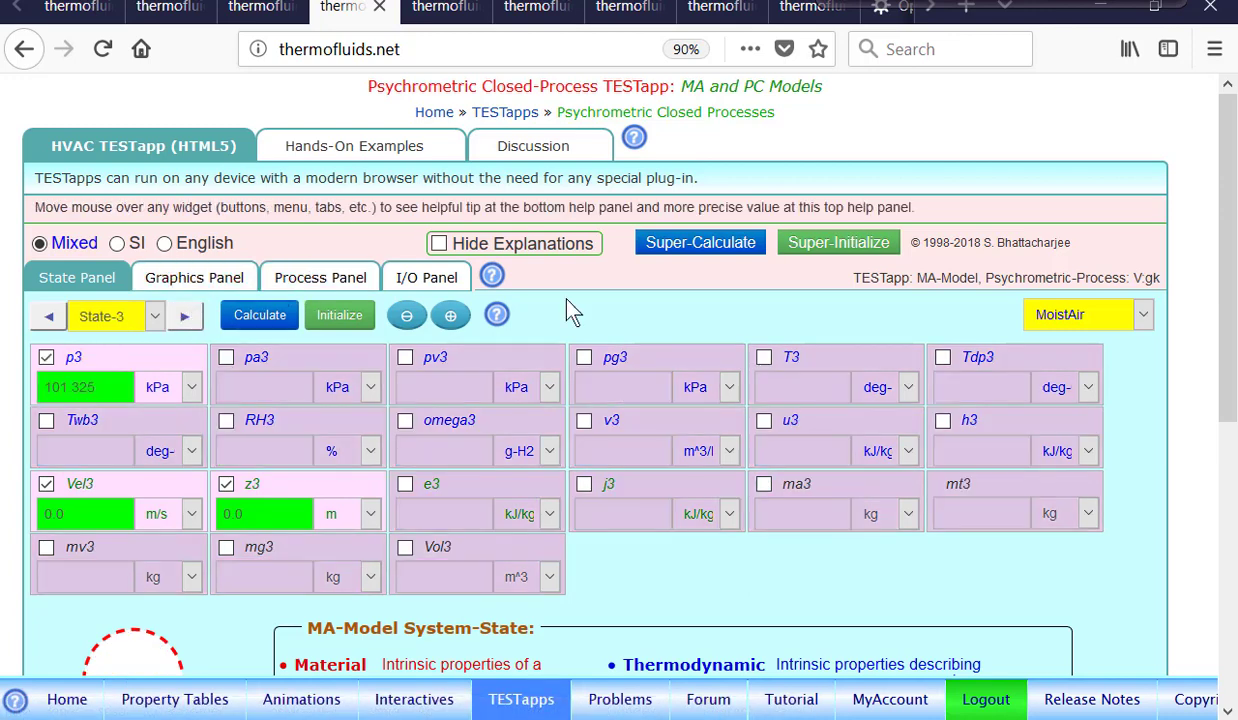
click(1115, 318)
click(1065, 362)
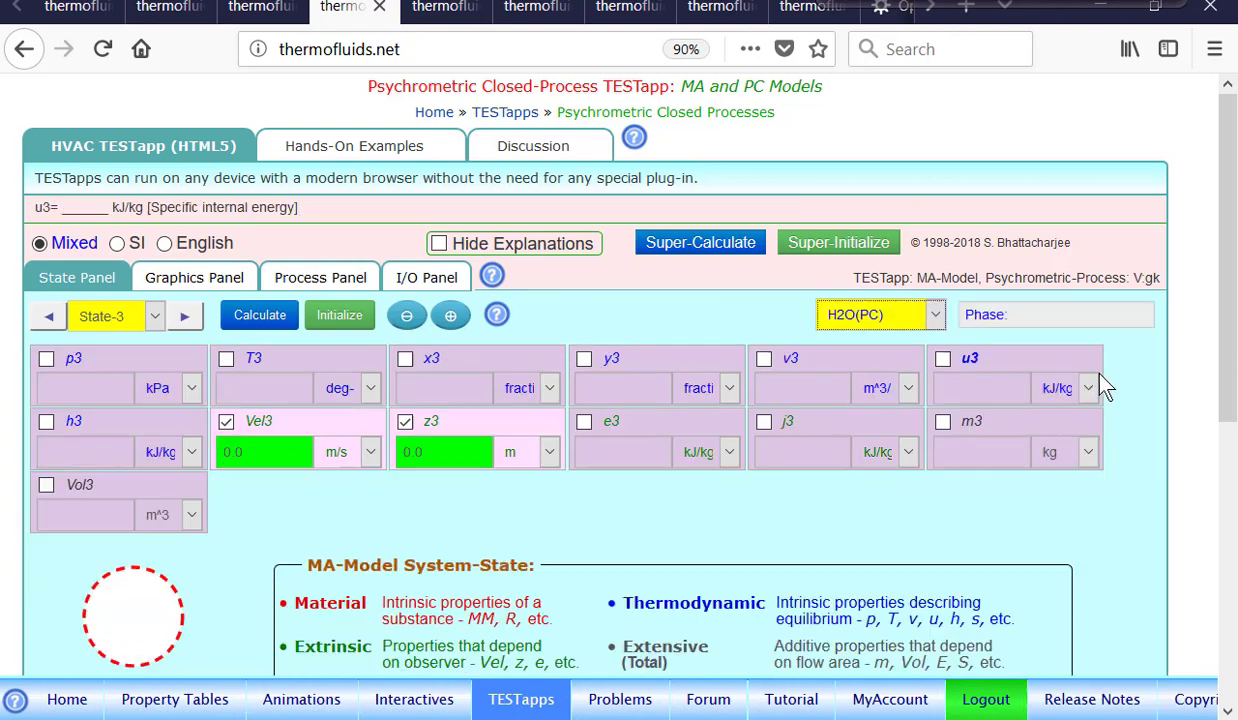
click(257, 361)
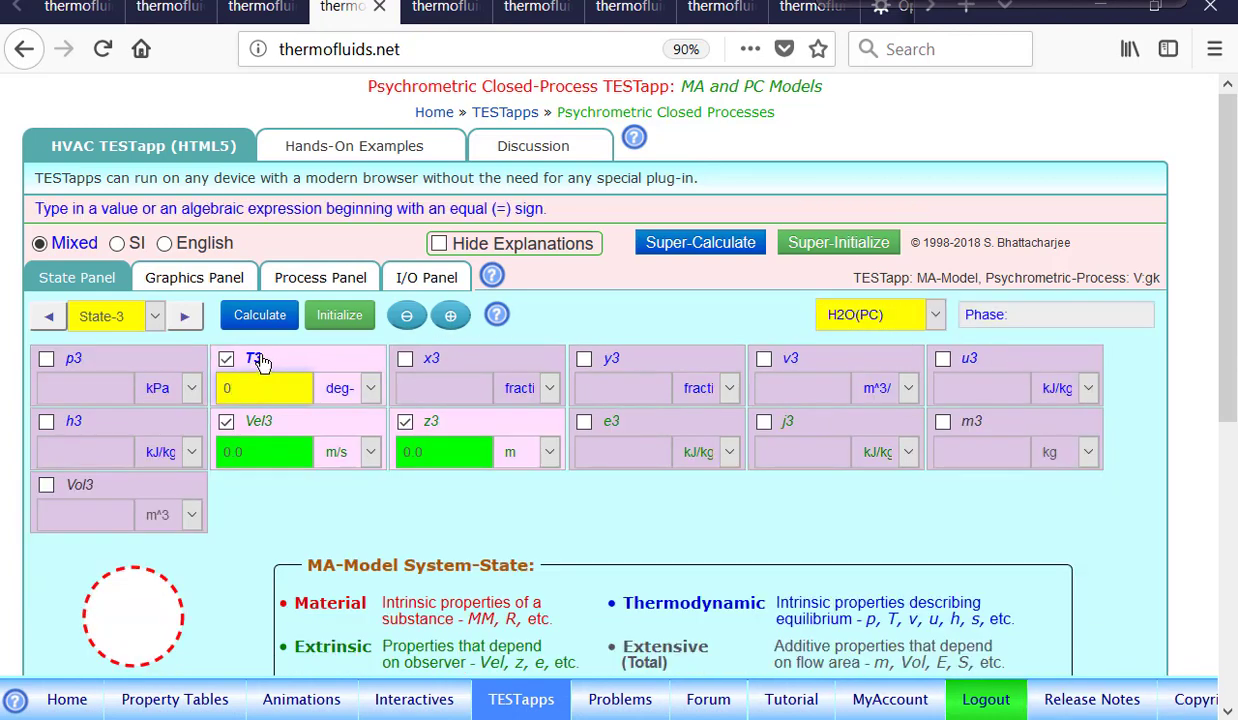
key(BackSpace)
text(1)
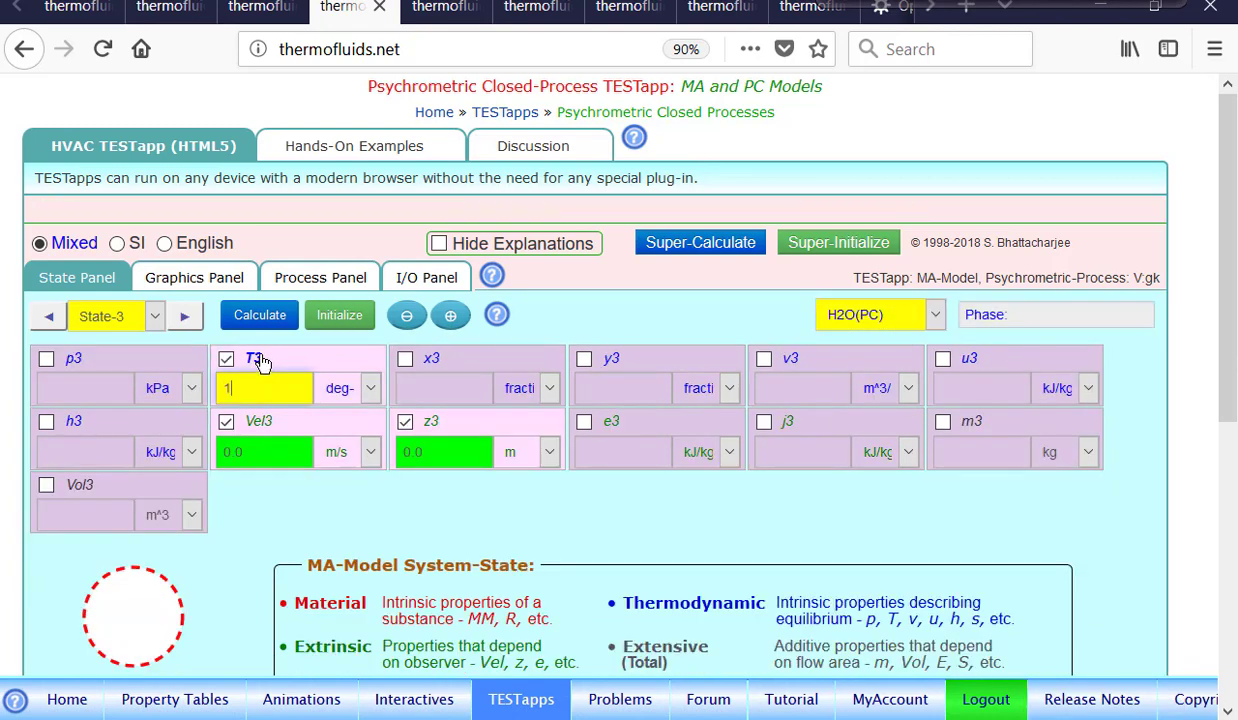
key(BackSpace)
text(=)
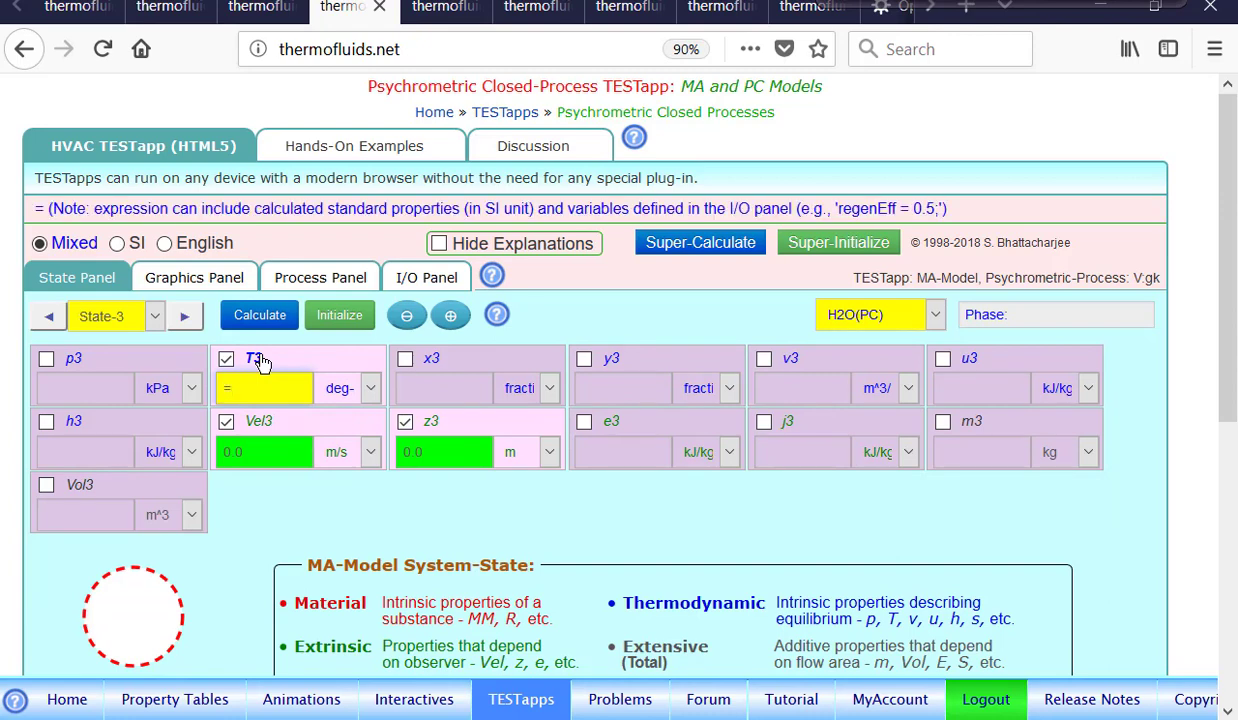
text(T2)
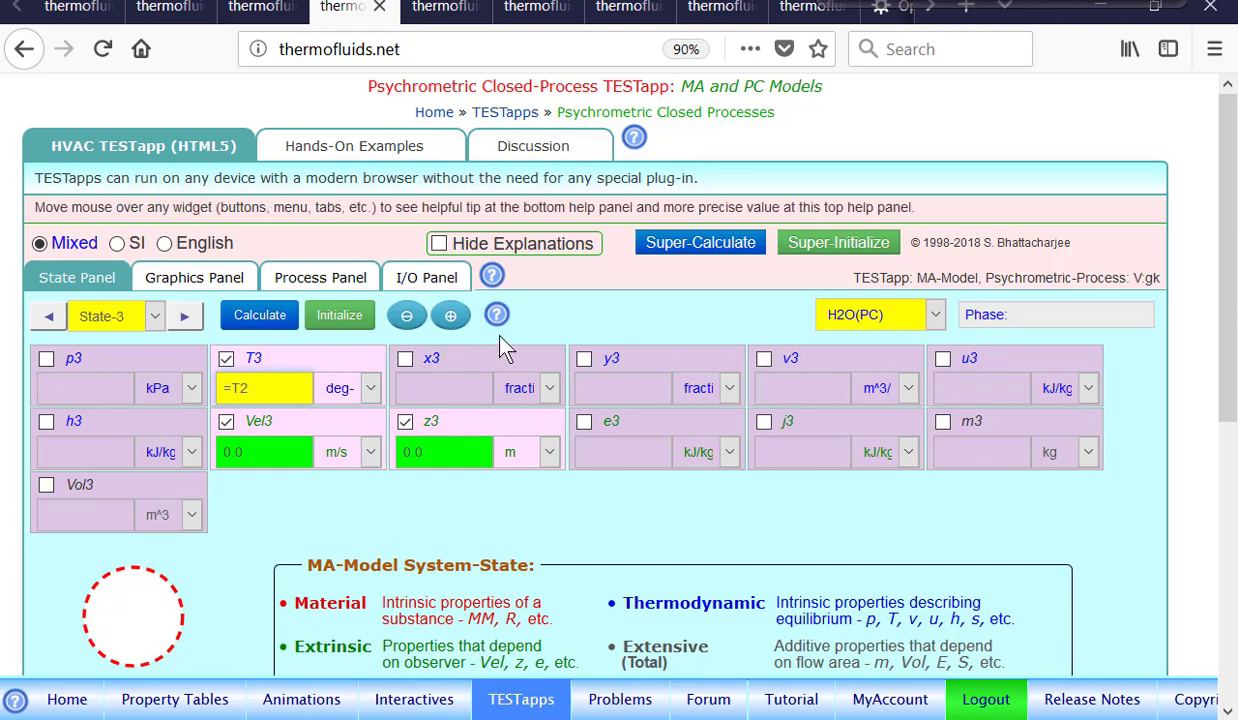
click(484, 364)
text(0)
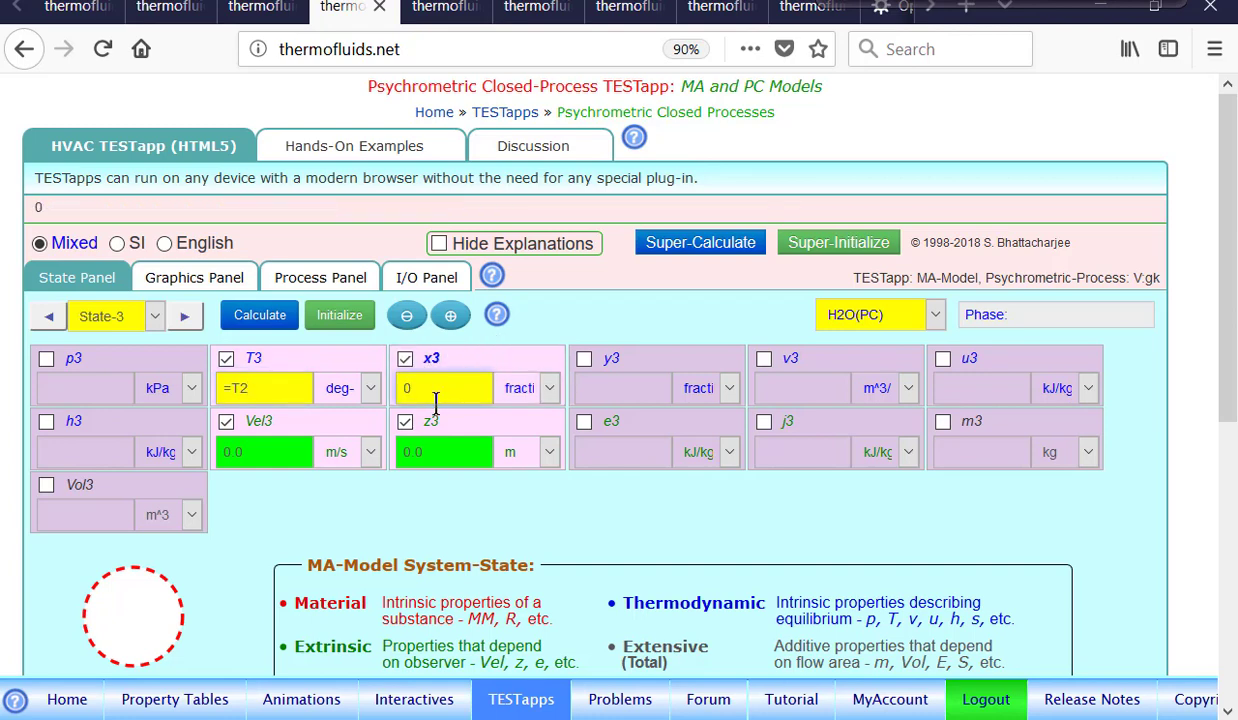
click(288, 317)
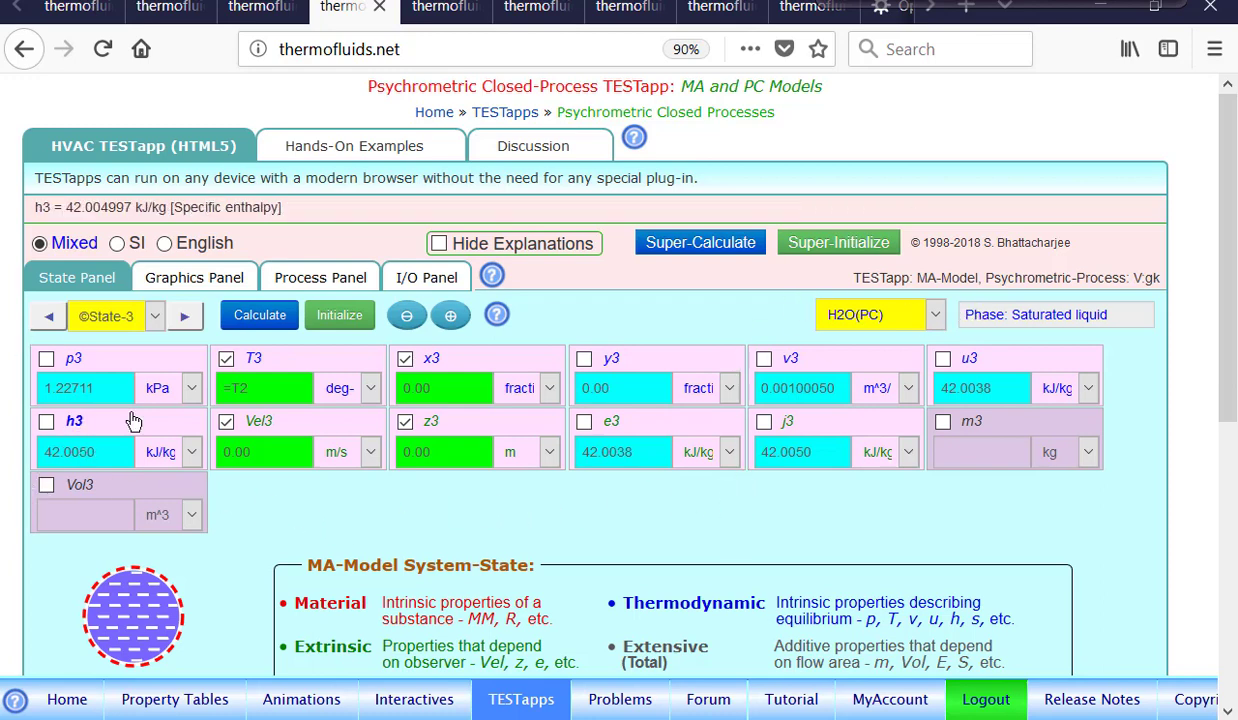
Step: Calculate Process-1 with State-1 as bA-state, State-2 as fA-state, State-3 as fB-state and external work WExt1 of 0 kJ
click(316, 282)
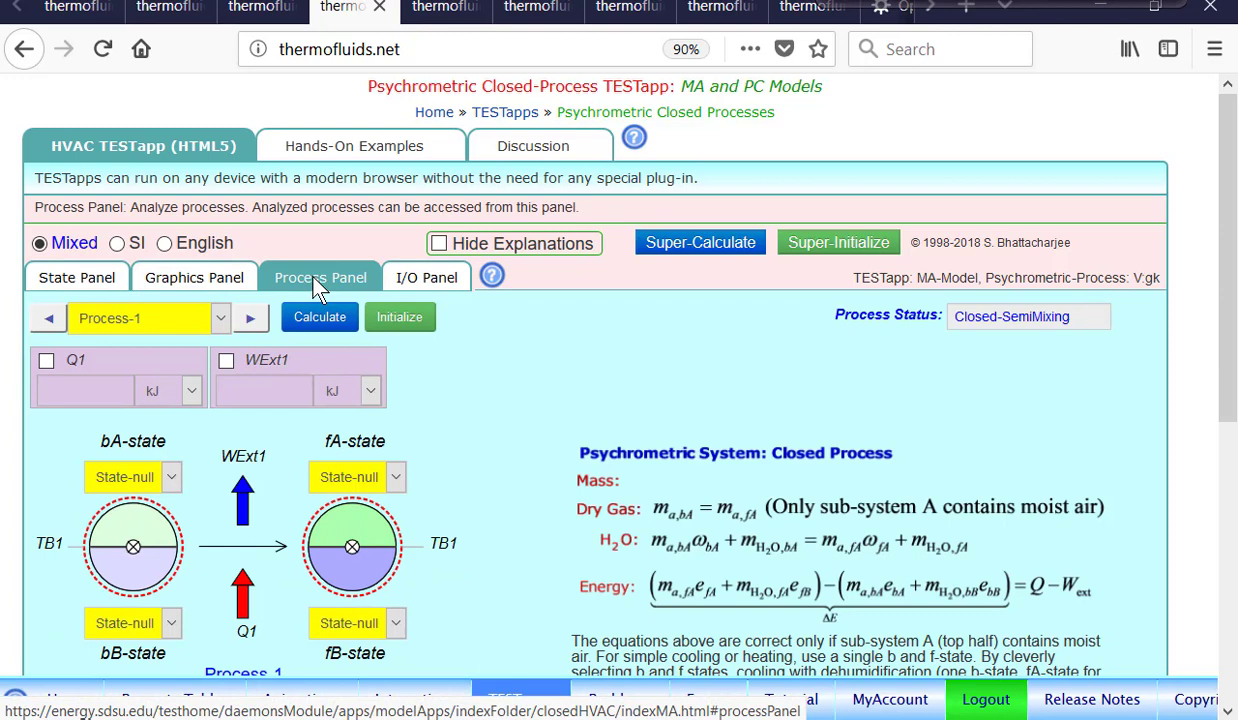
click(168, 480)
click(125, 529)
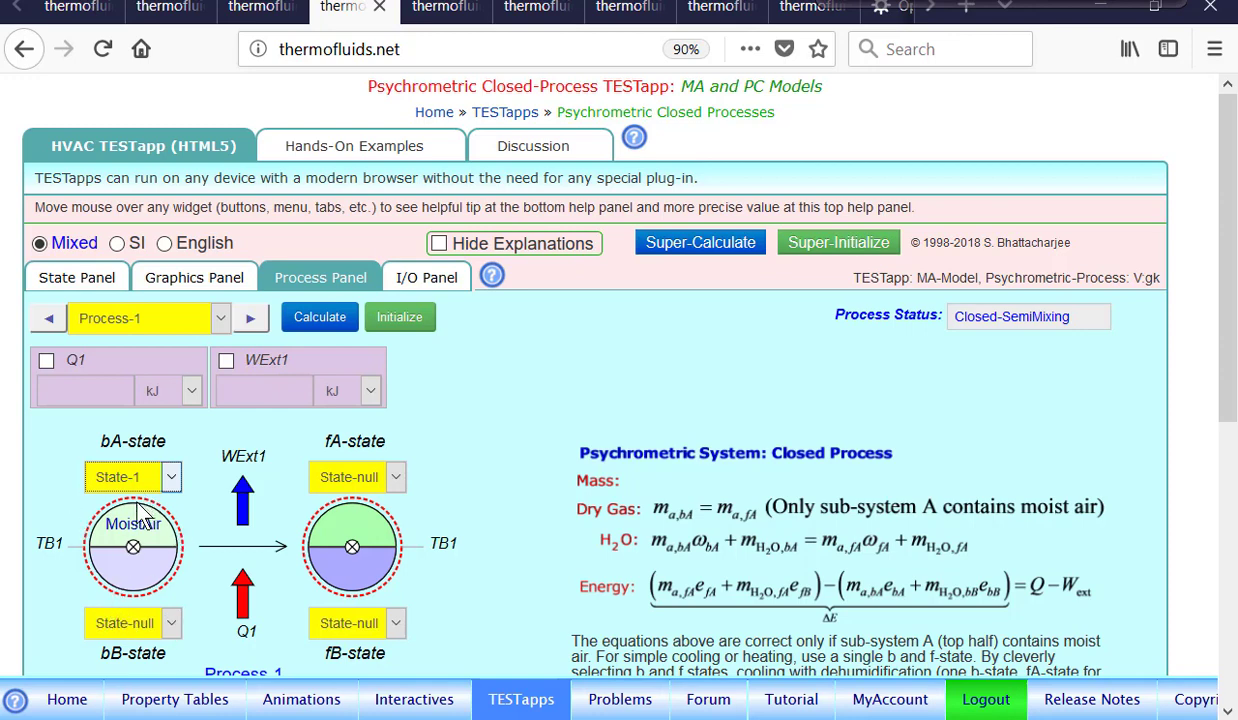
click(358, 477)
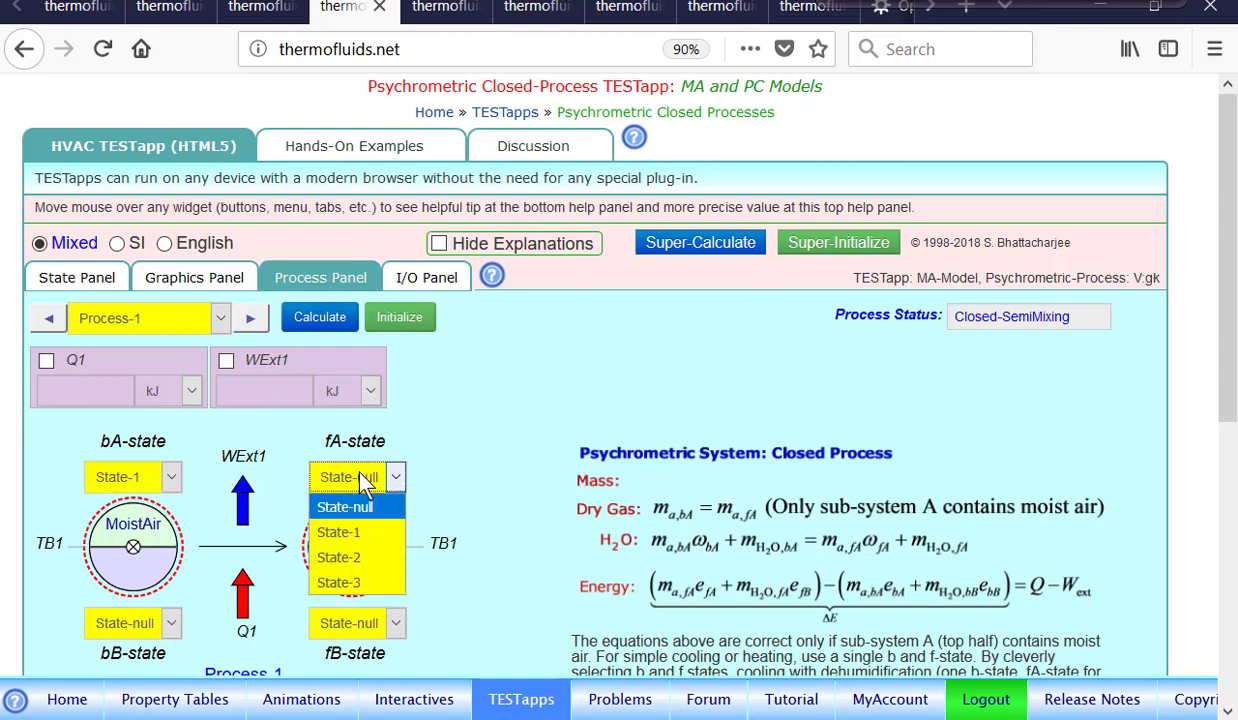
click(361, 550)
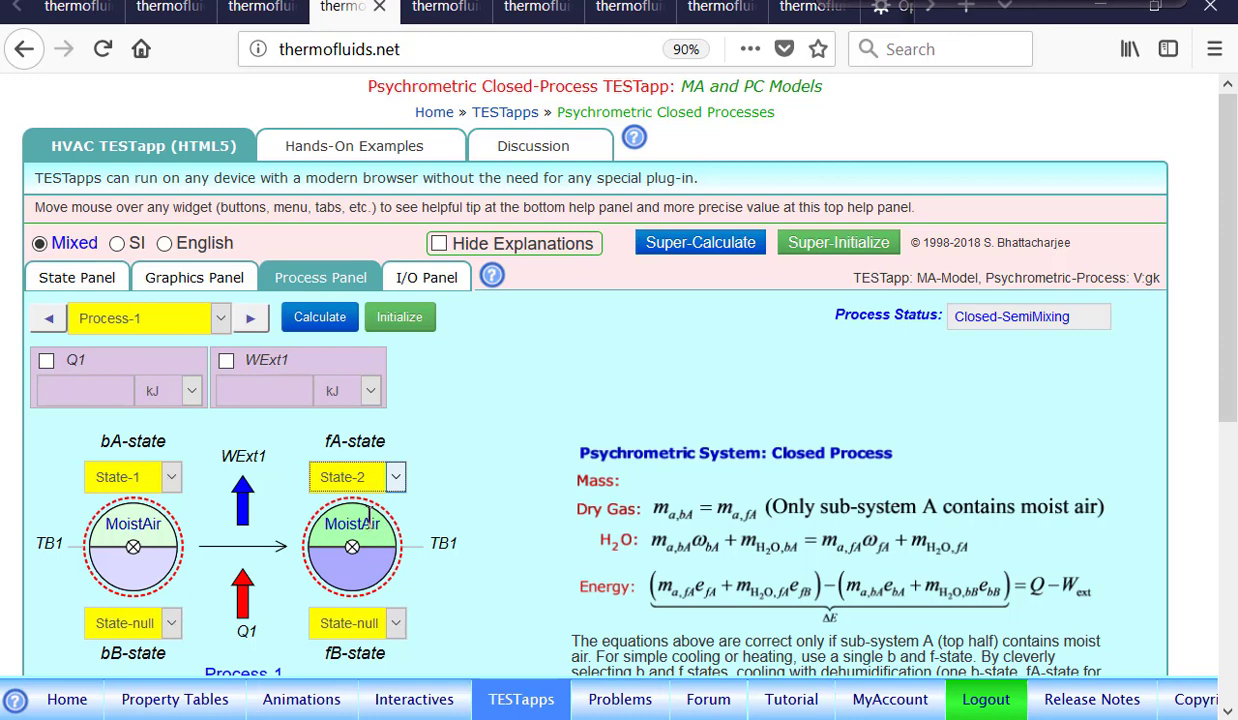
click(372, 624)
click(360, 594)
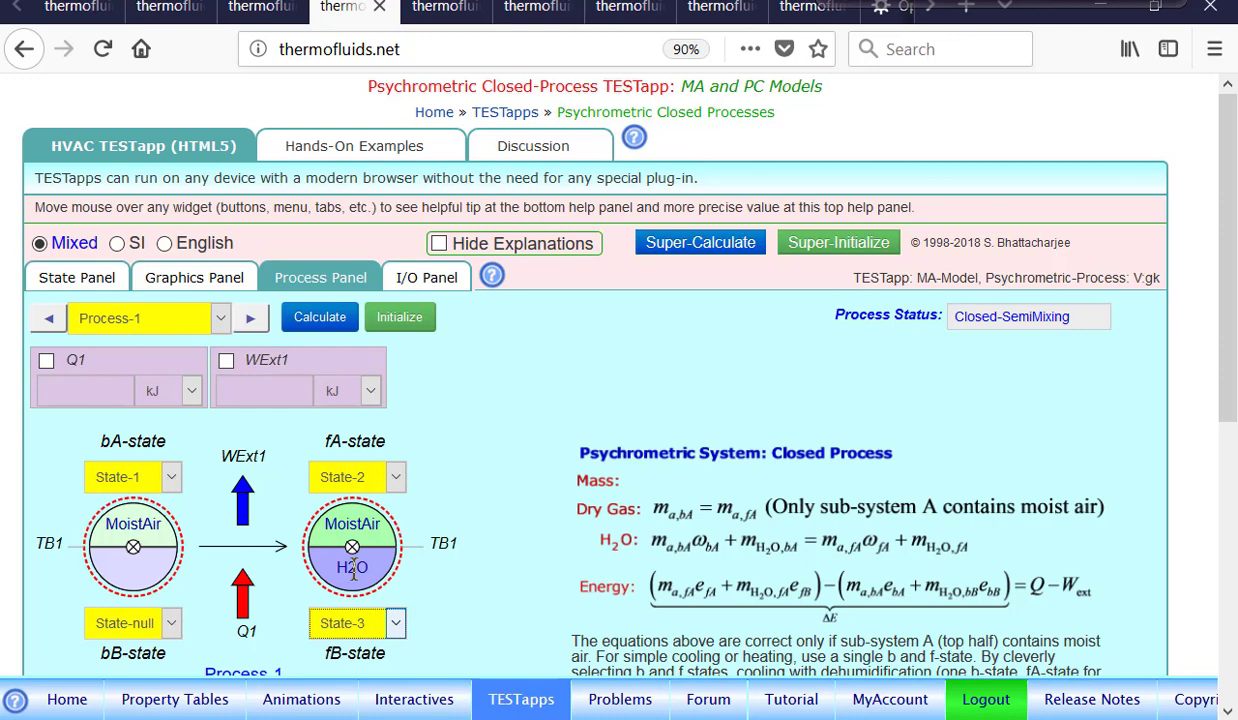
click(307, 367)
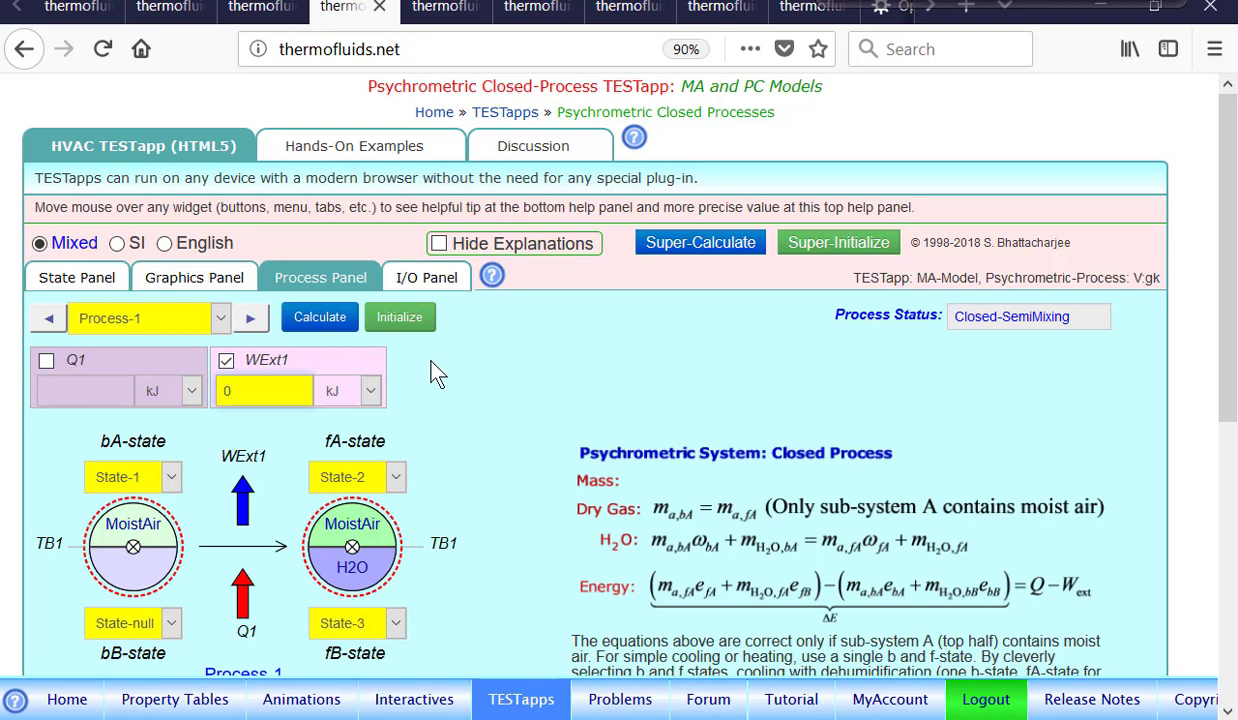
click(320, 318)
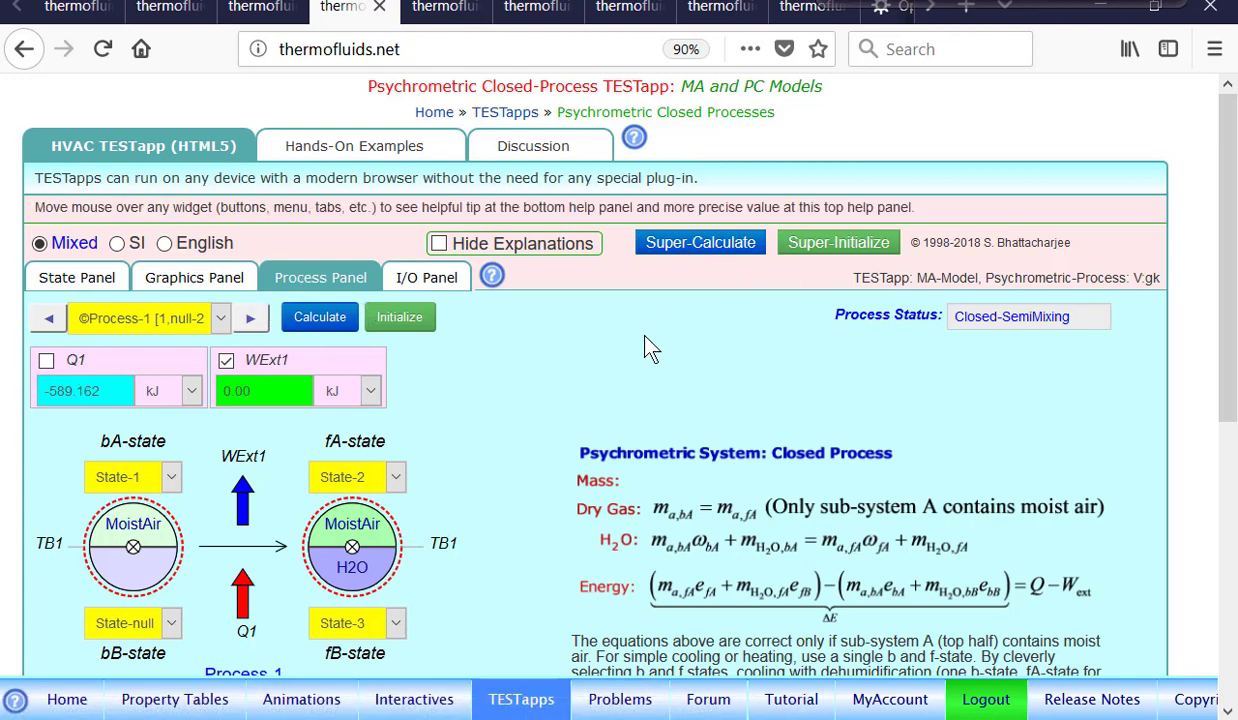
Step: Check State-3's condensed water mass, and deselect State-2's volume as a known input
click(62, 284)
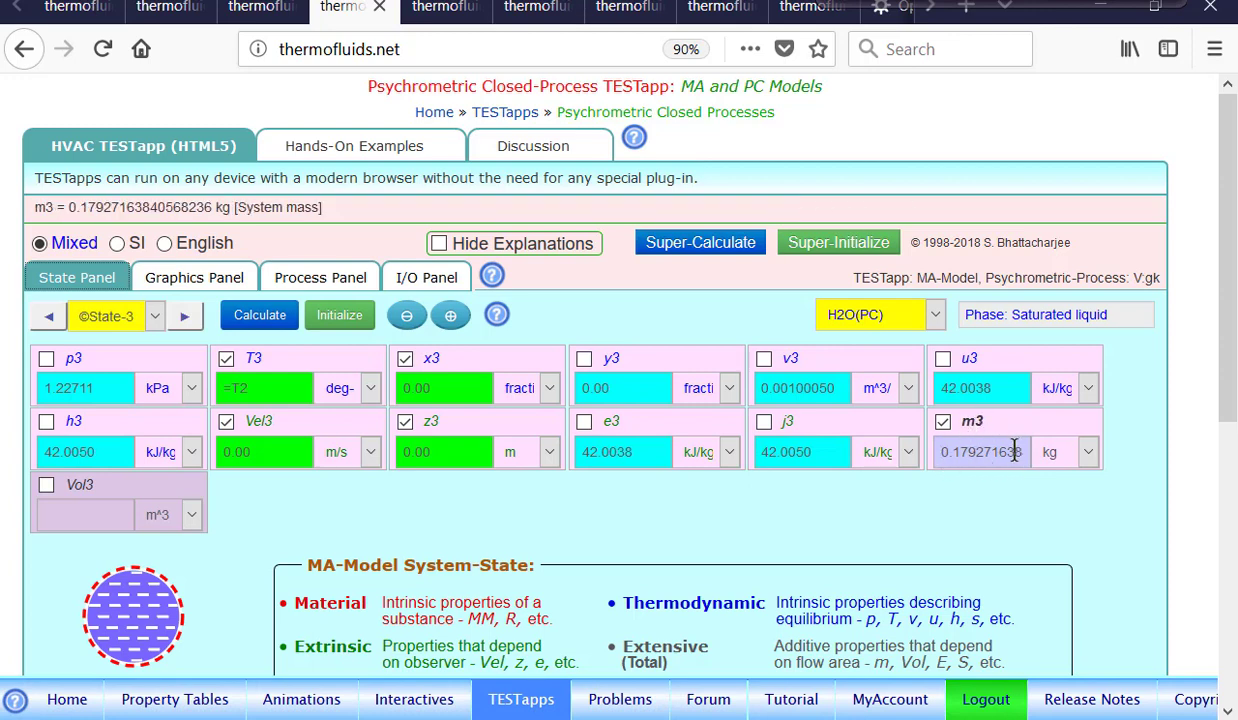
click(47, 317)
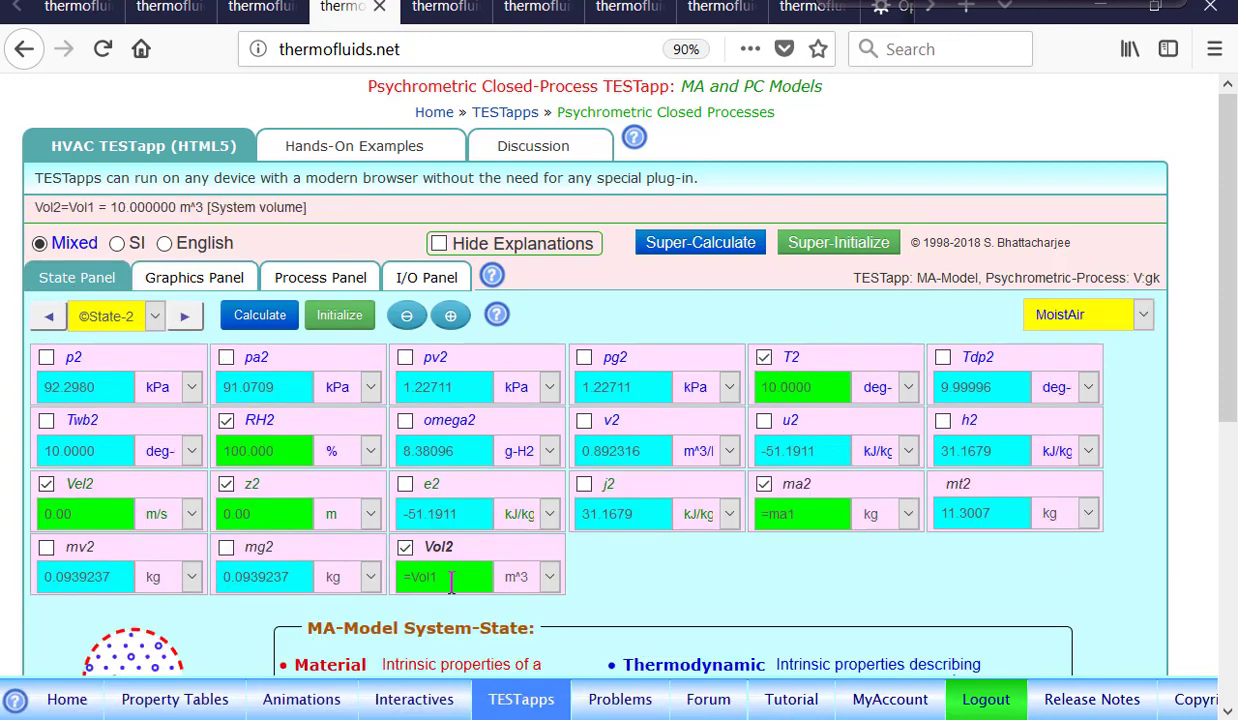
click(465, 545)
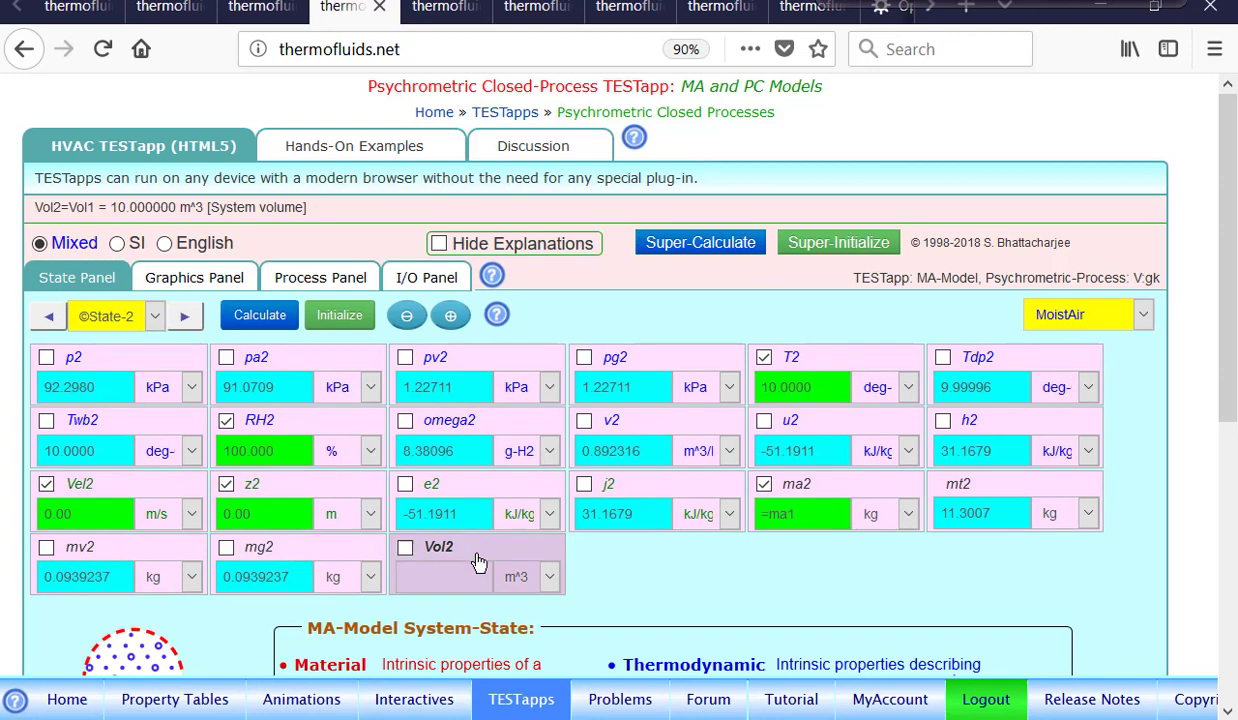
Step: Set State-2's total pressure to =p1, recalculate the state, and view Process-1's heat transfer
click(93, 357)
click(93, 357)
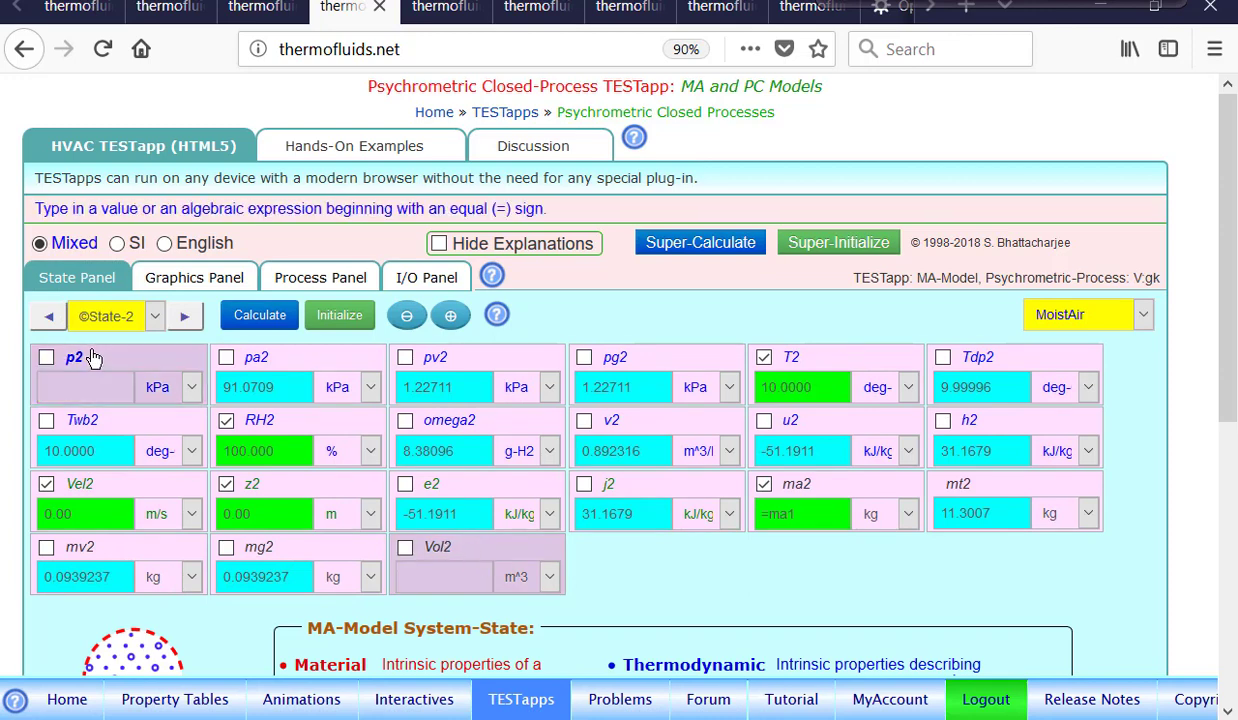
click(92, 358)
key(BackSpace)
key(BackSpace)
key(BackSpace)
key(BackSpace)
key(BackSpace)
key(BackSpace)
key(BackSpace)
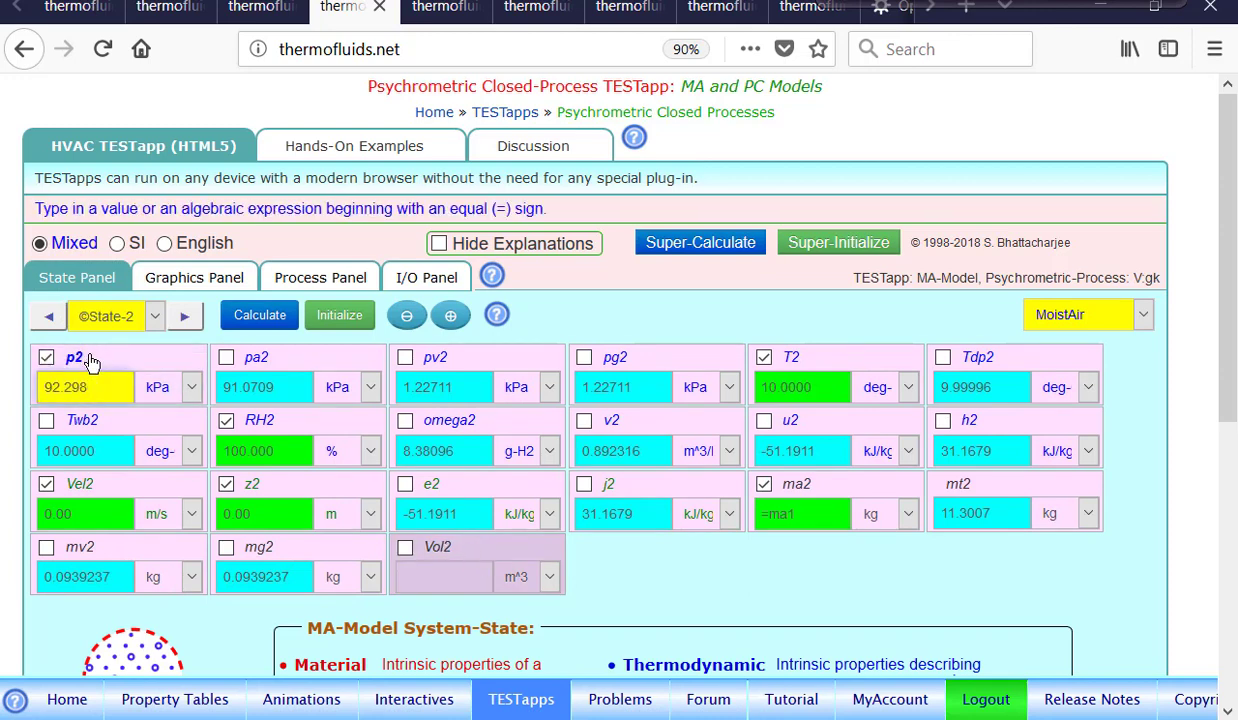
text(=p1)
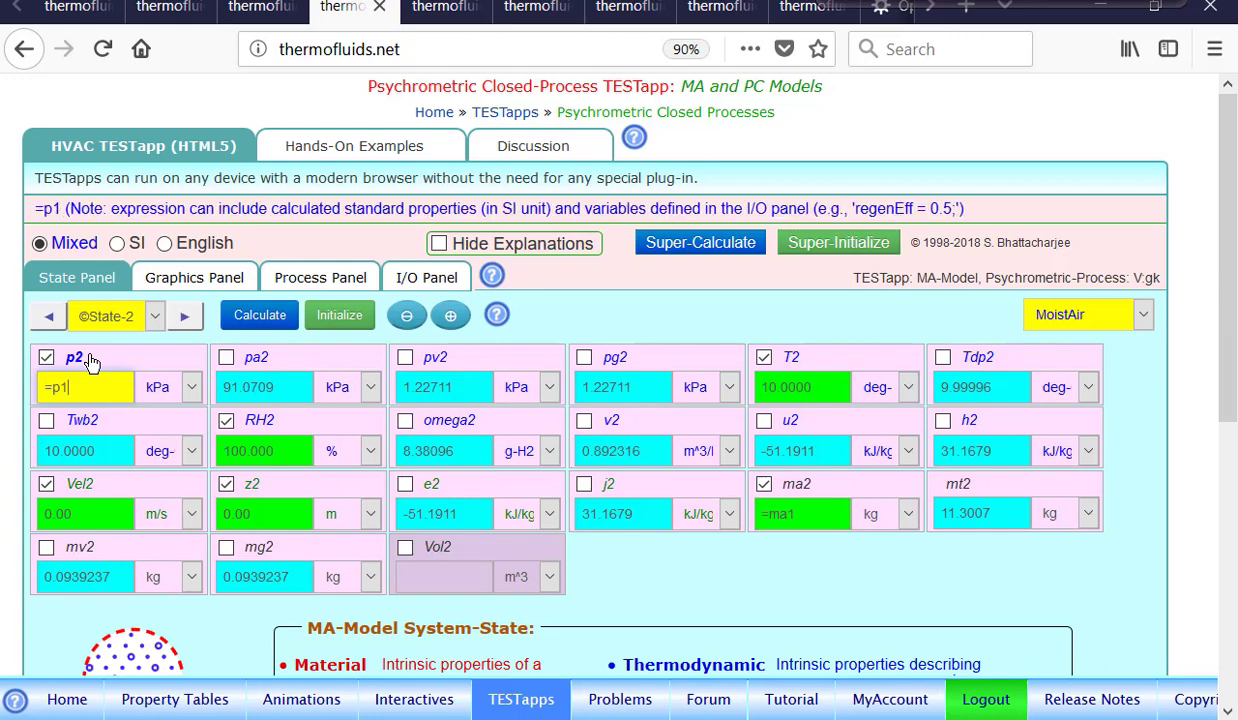
key(Return)
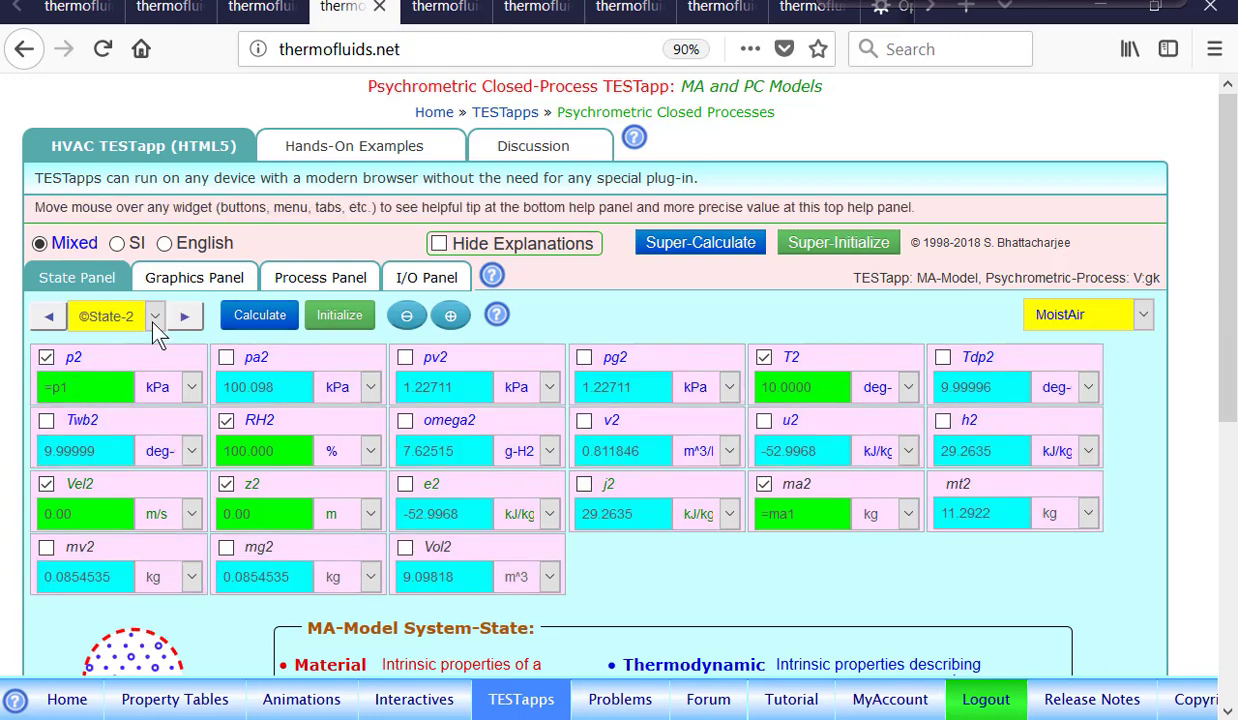
click(340, 284)
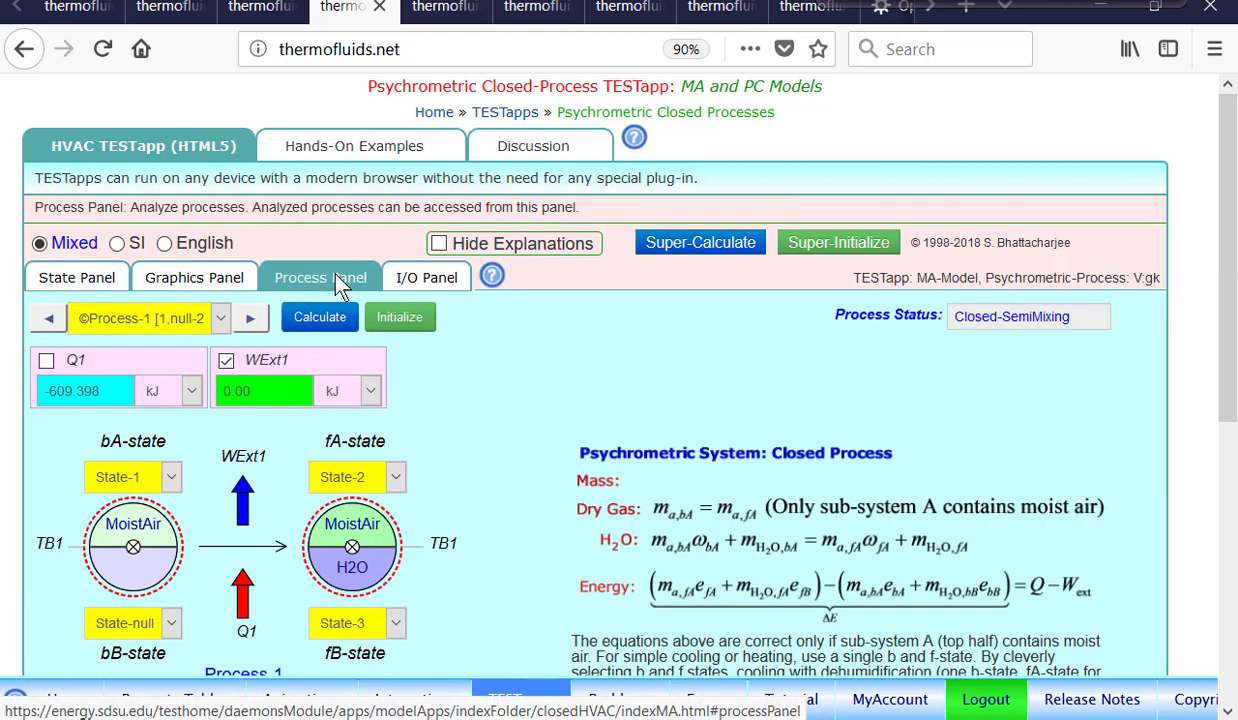
Step: Set Process-1's external work WExt1 to =p1*(Vol2-Vol1) and calculate the process
click(258, 364)
click(258, 364)
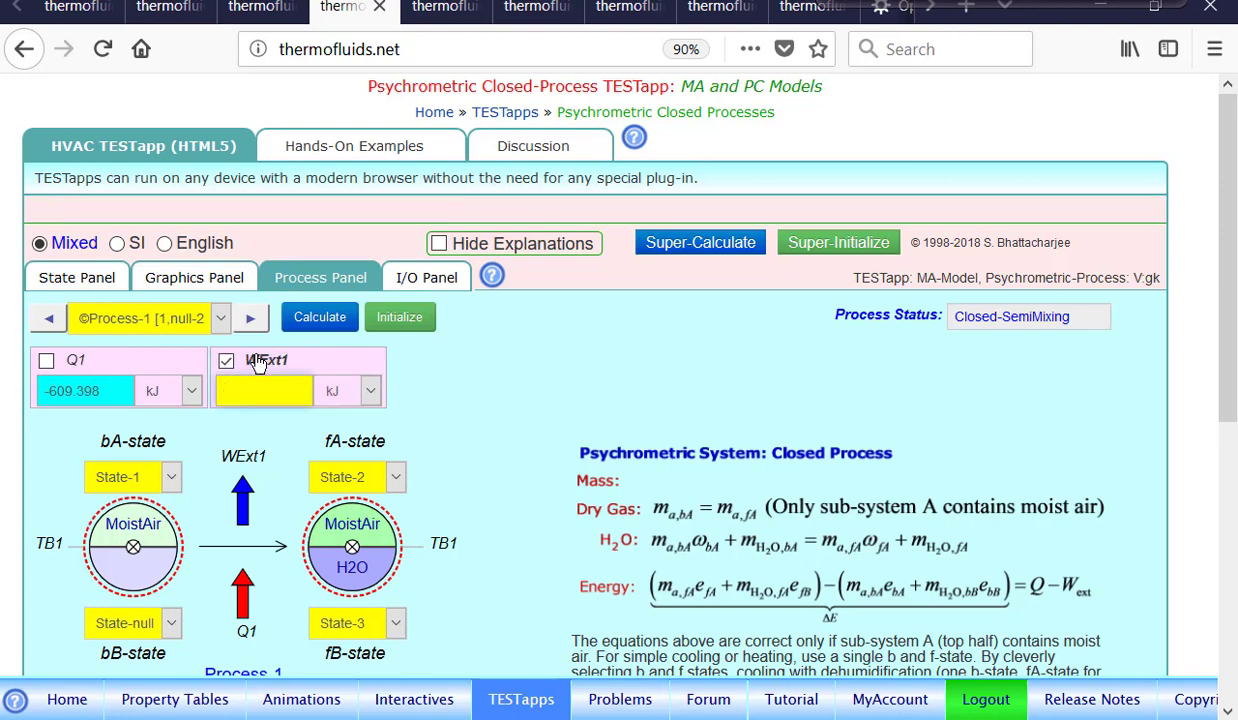
key(BackSpace)
text(=)
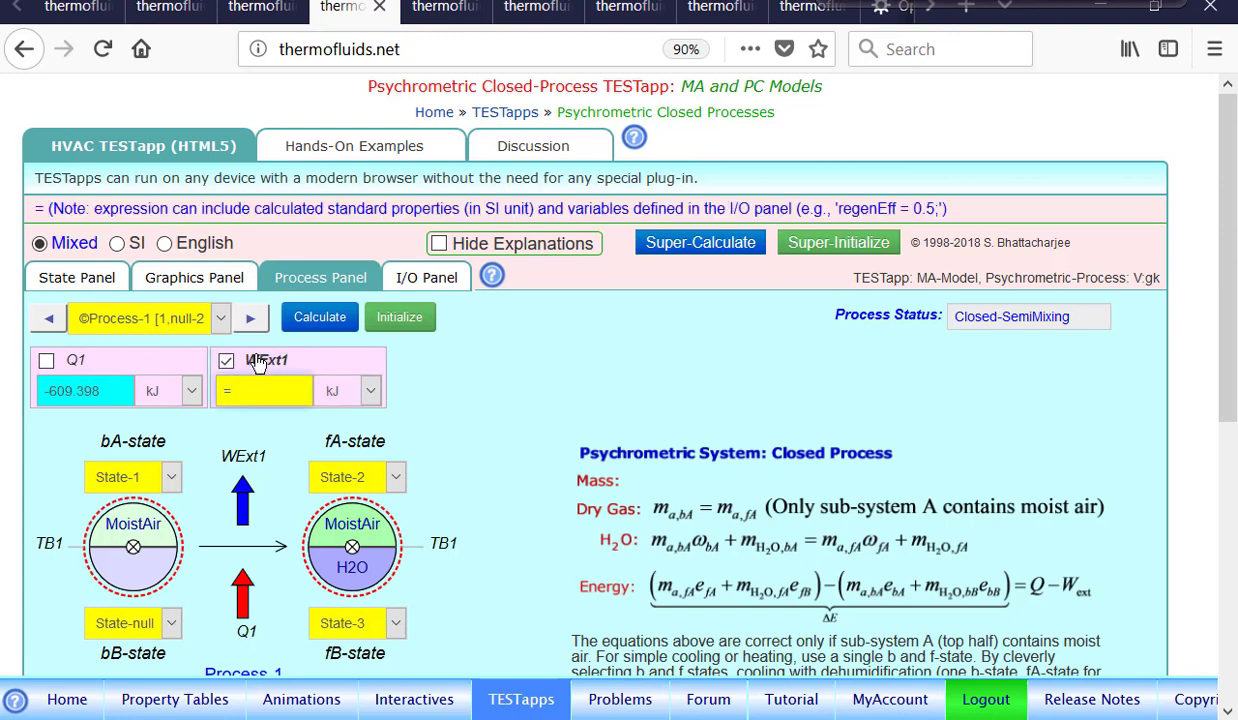
text(p1)
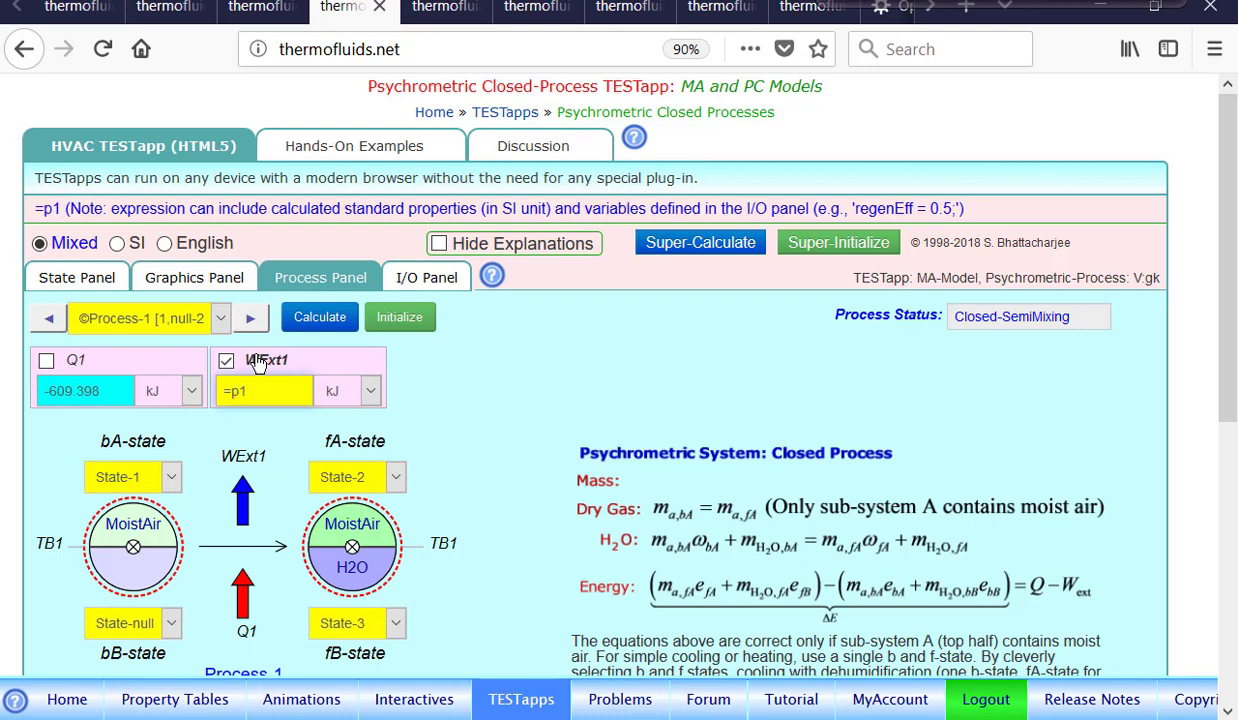
text(*()
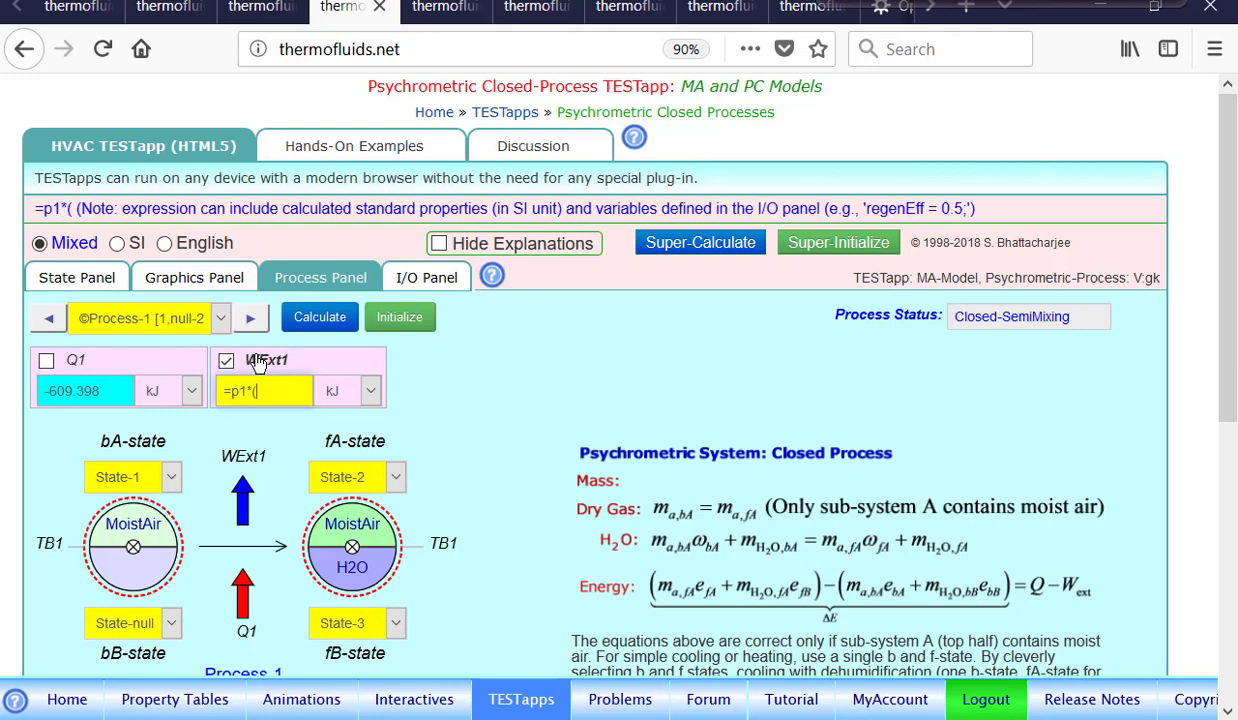
text(Vol2-V)
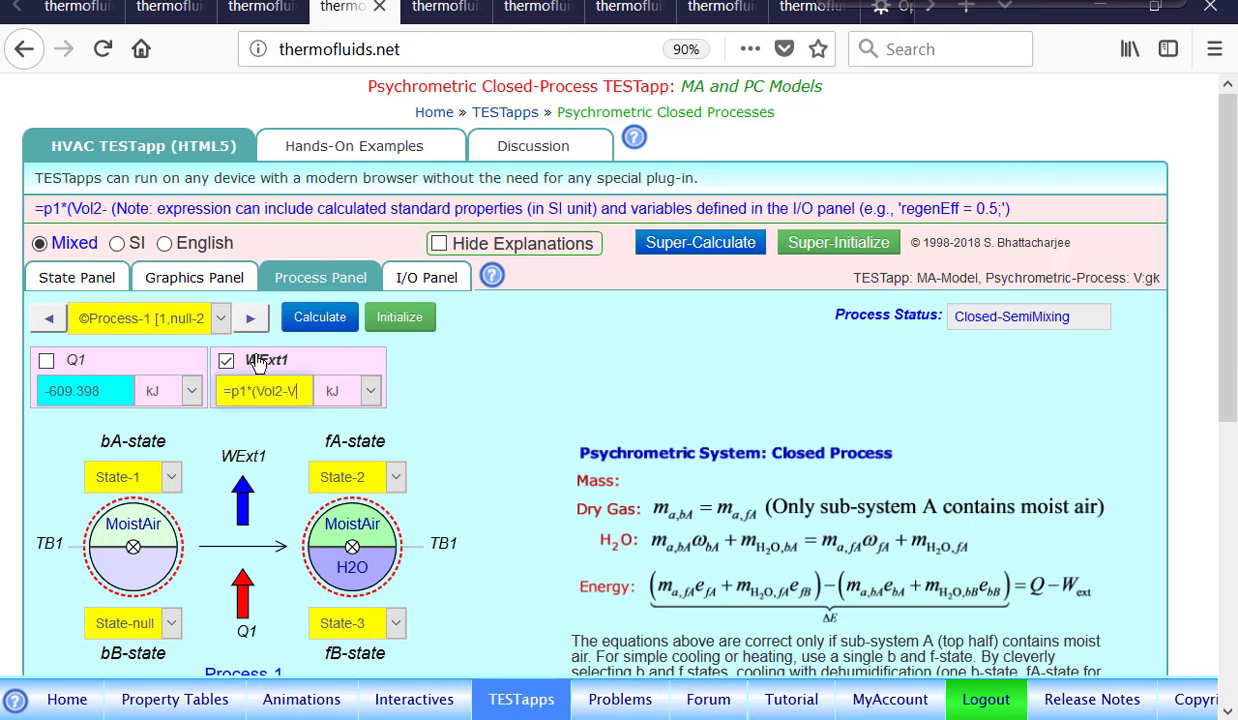
text(ol1))
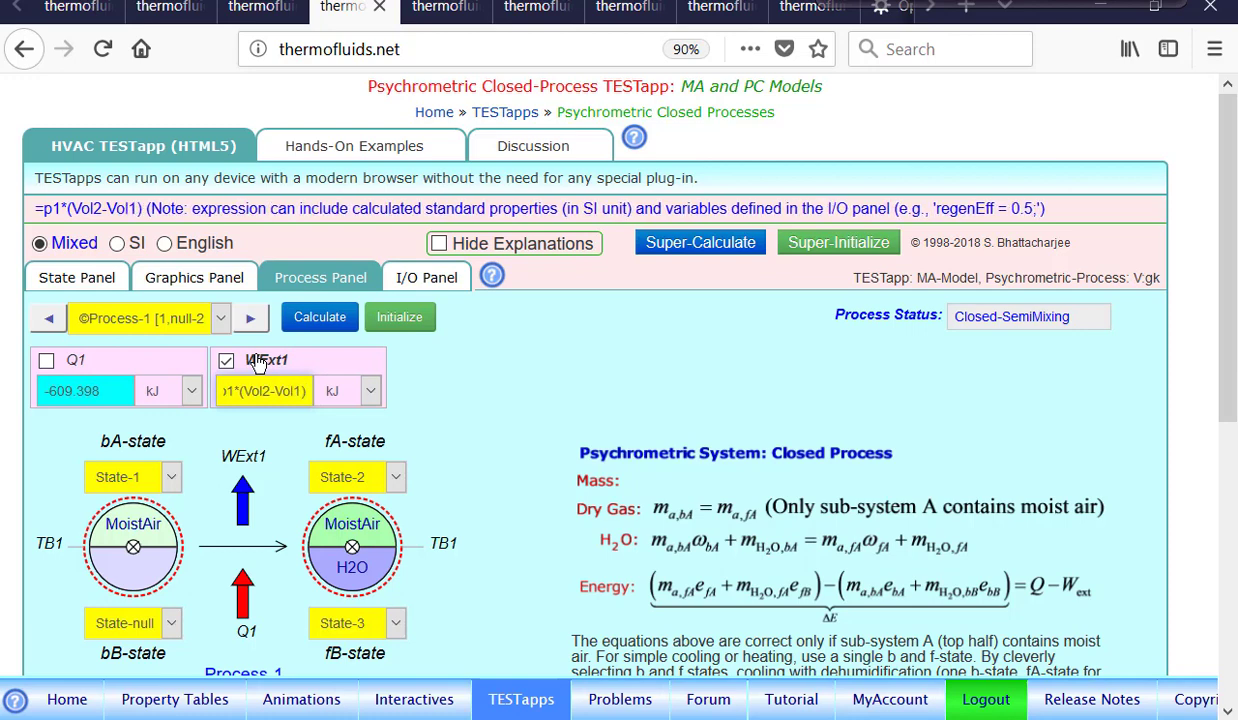
click(320, 316)
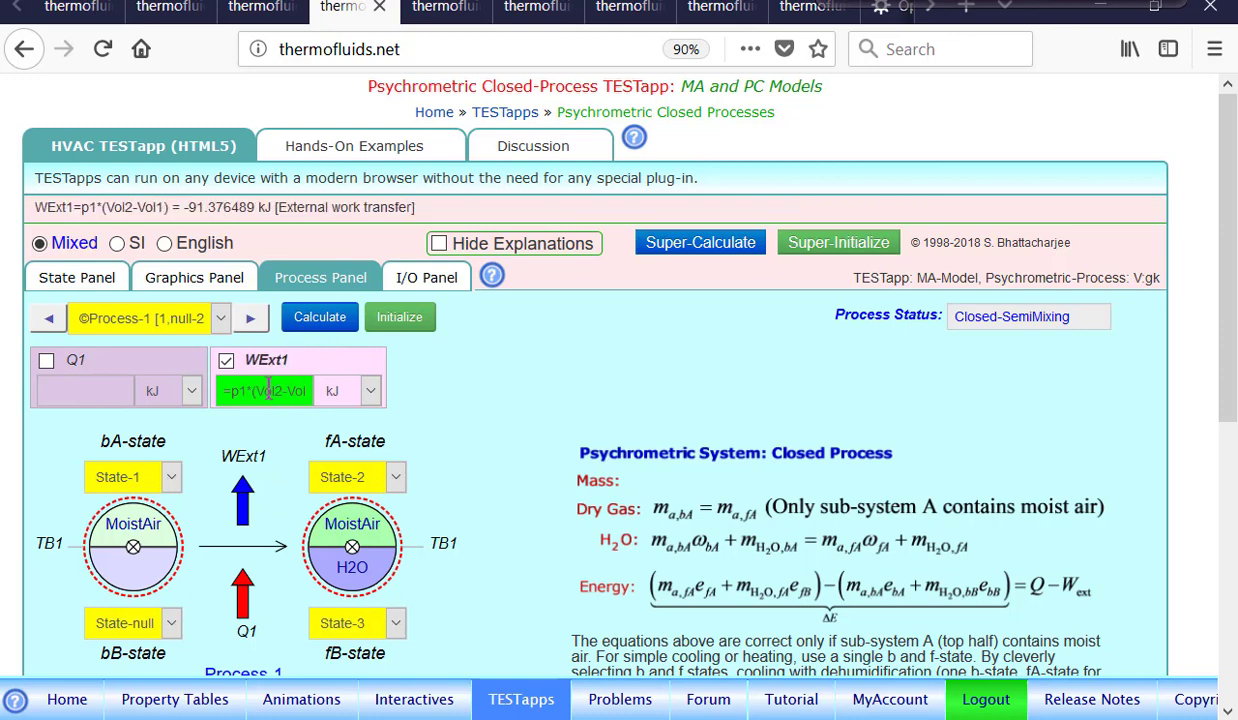
mouse_move(296, 377)
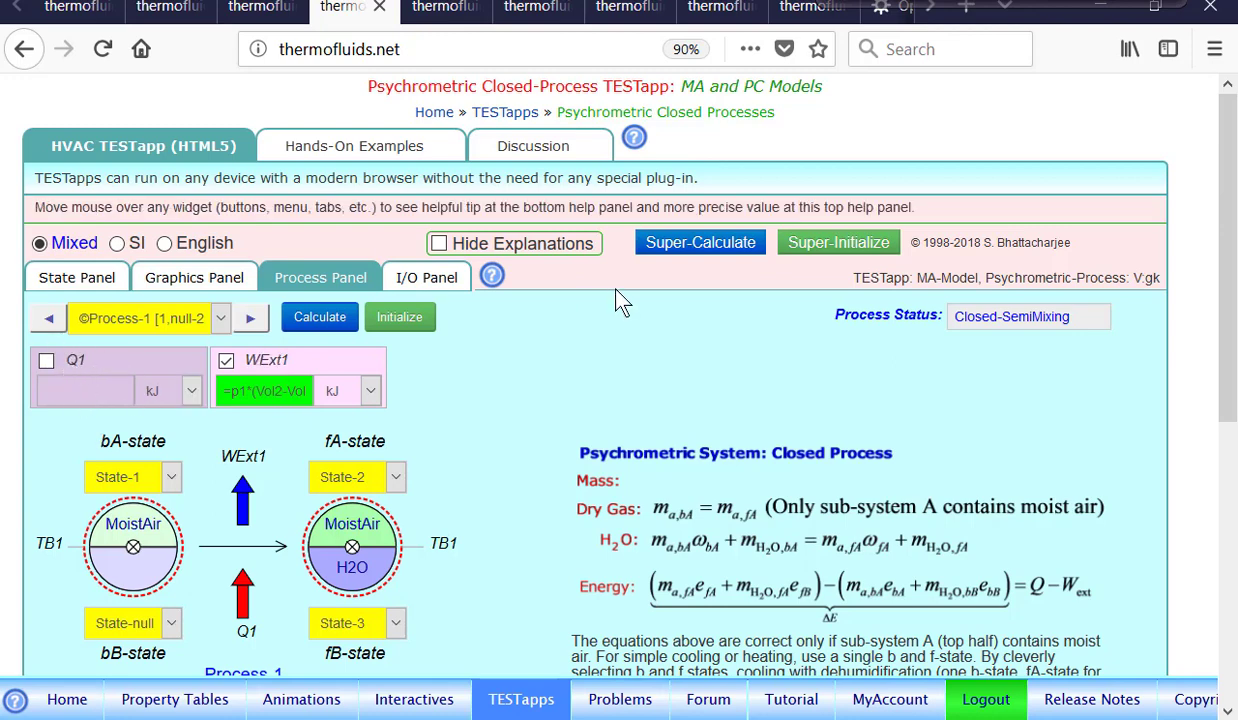
Step: Super-Calculate all states and the process, and check Process-1's heat transfer Q1 and State-2's properties
click(692, 245)
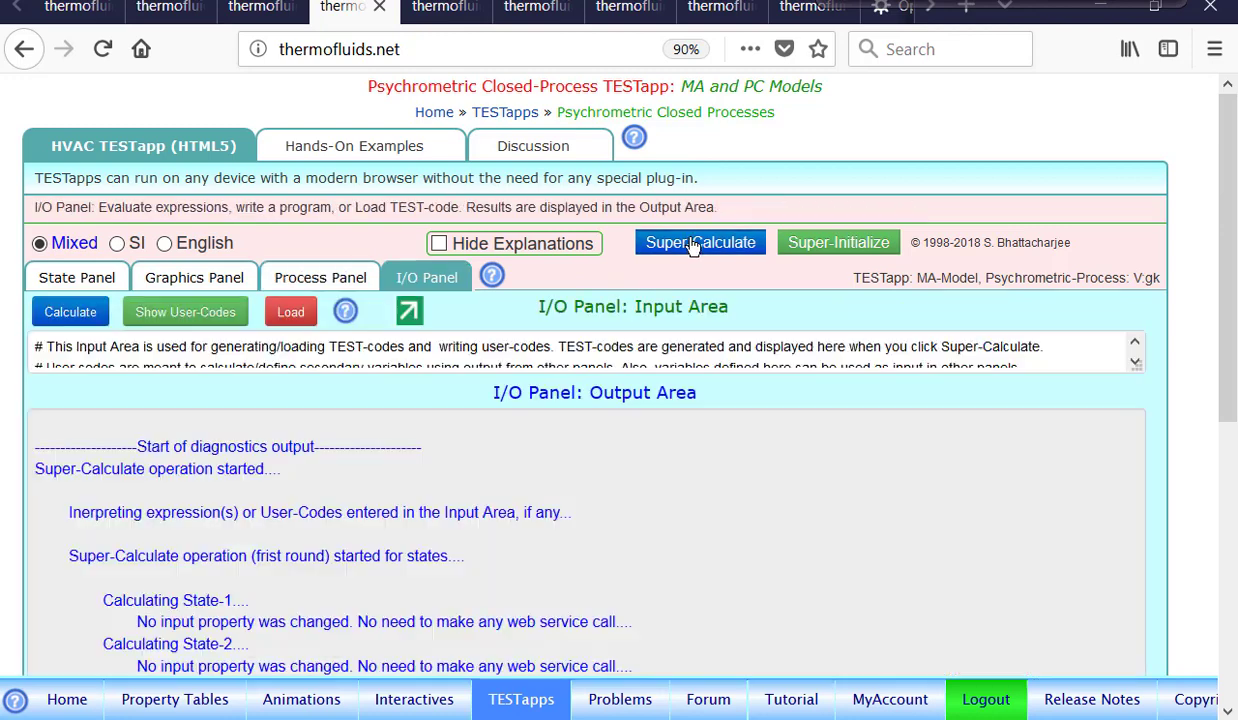
click(285, 278)
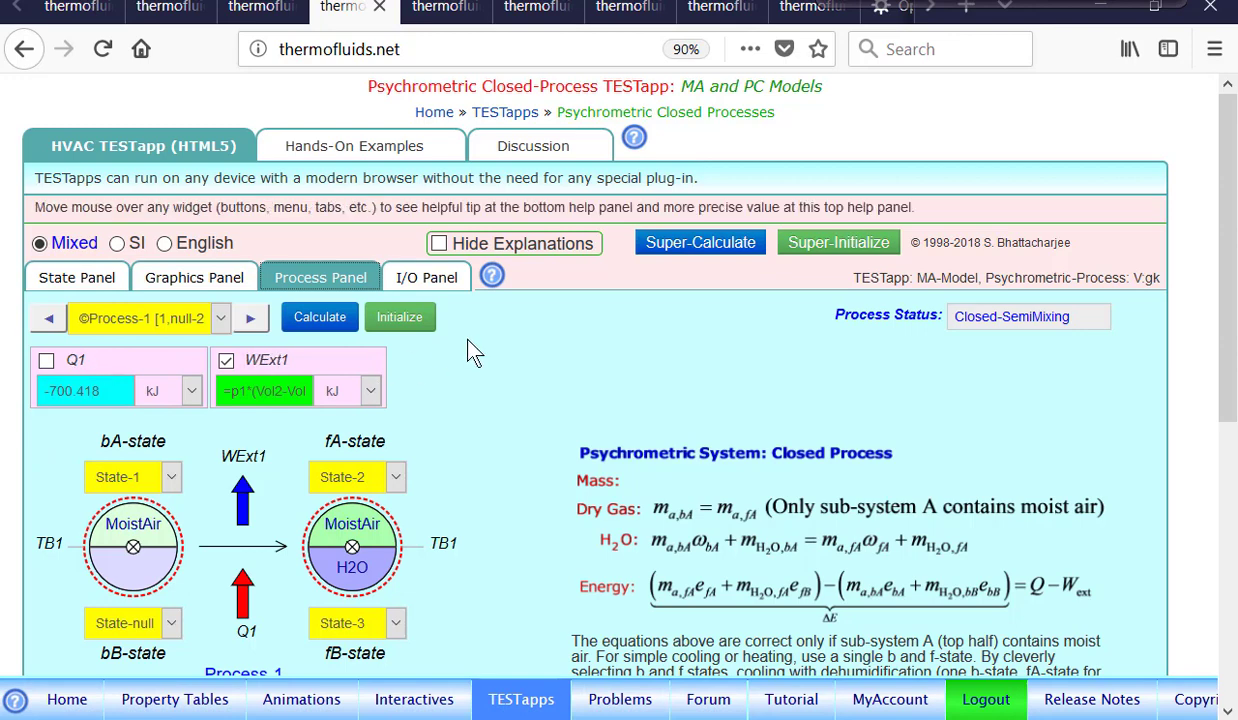
click(76, 278)
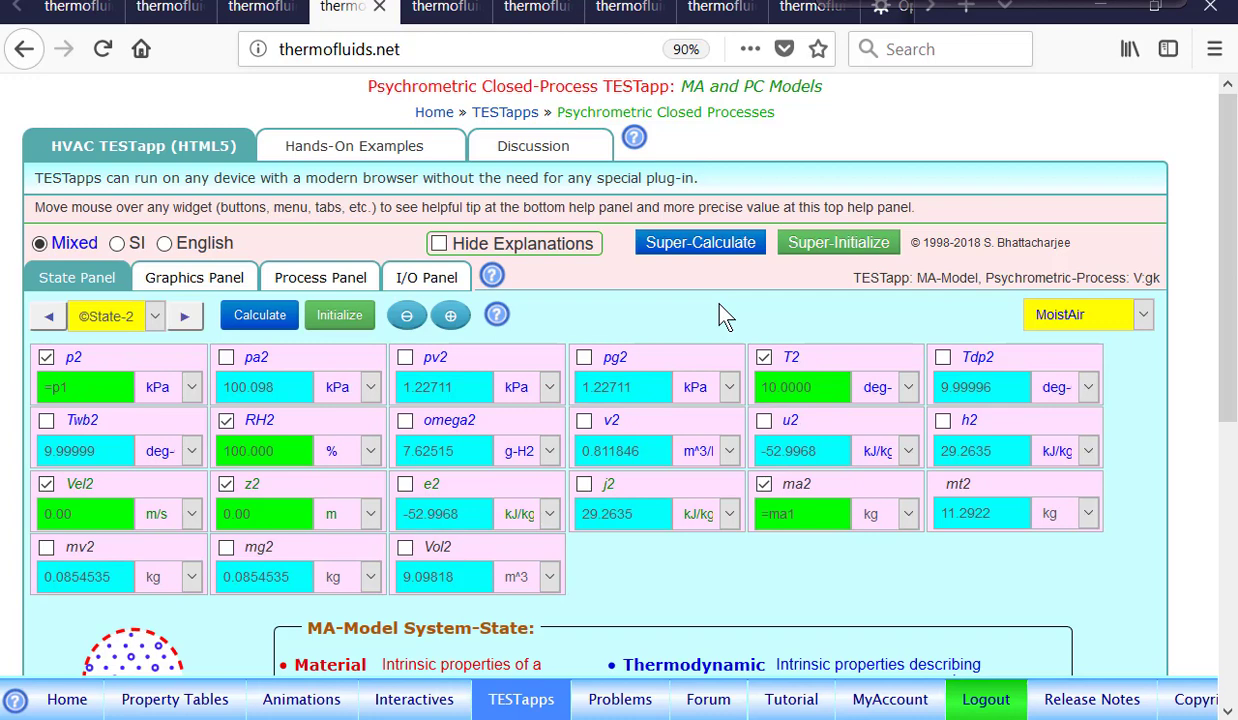
Step: Switch to the TEST home page and examine its TESTapps topics for analyzing specific closed and open systems
click(530, 7)
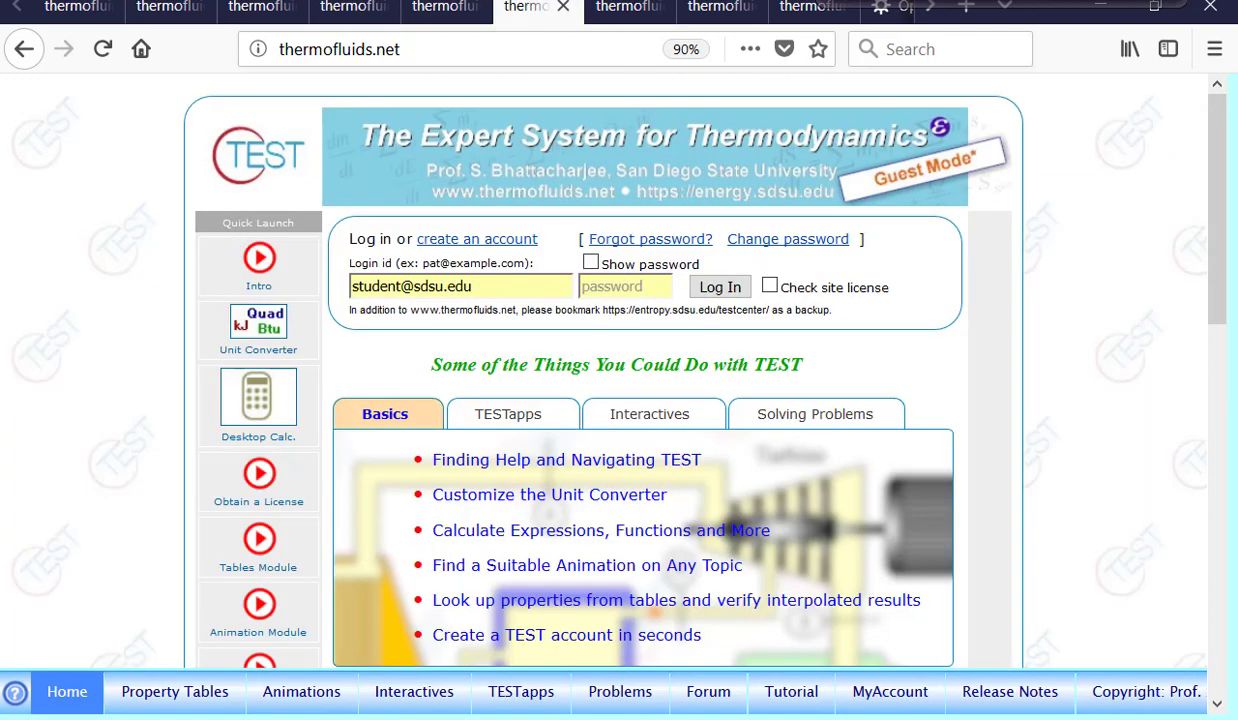
click(543, 430)
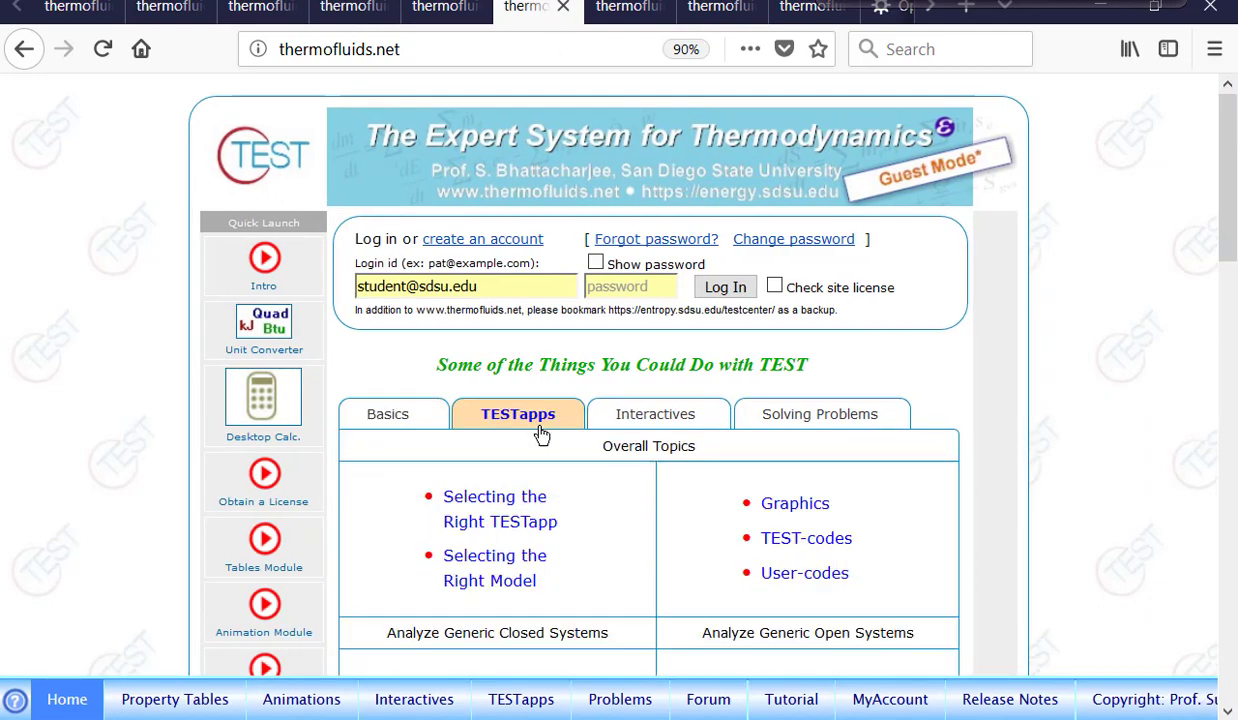
drag(1229, 188, 1236, 318)
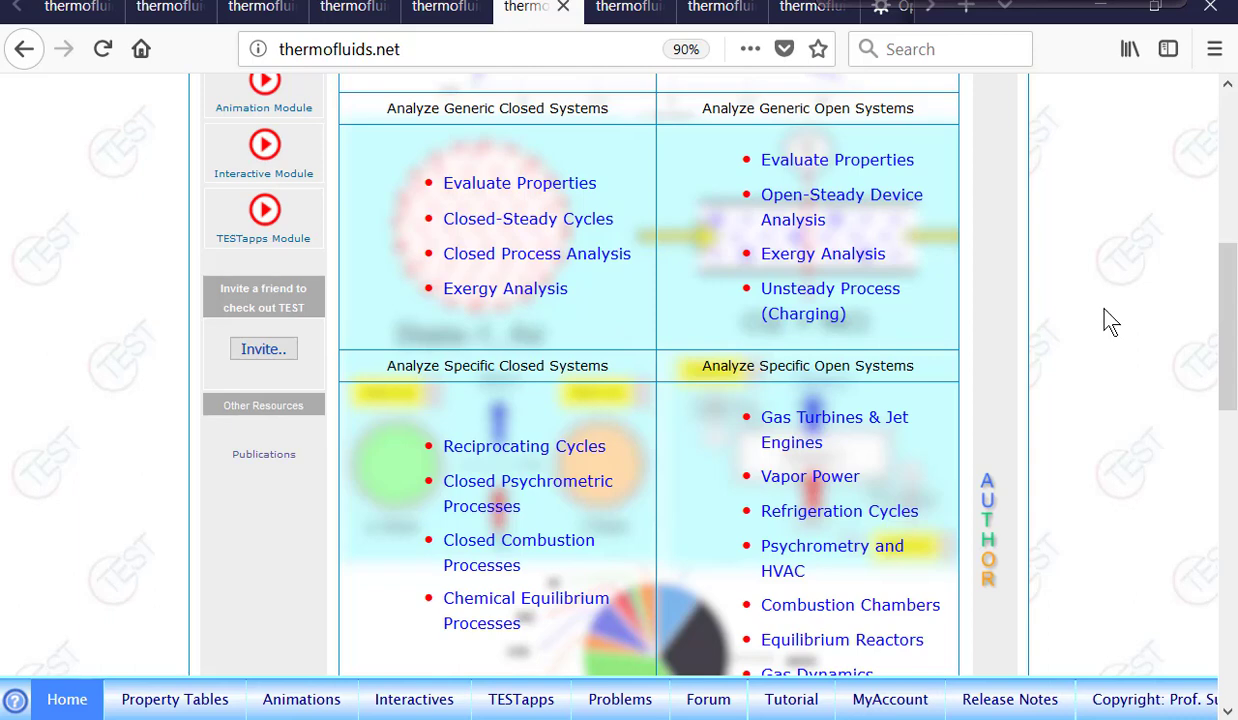
click(170, 2)
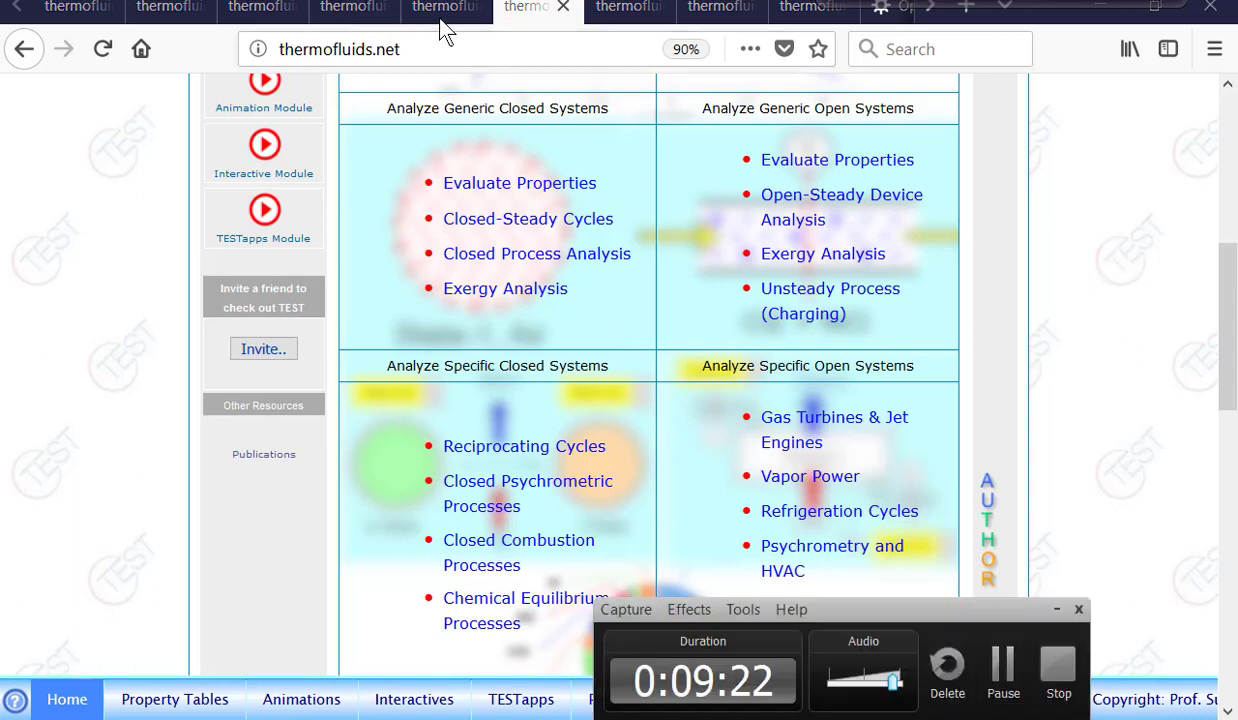